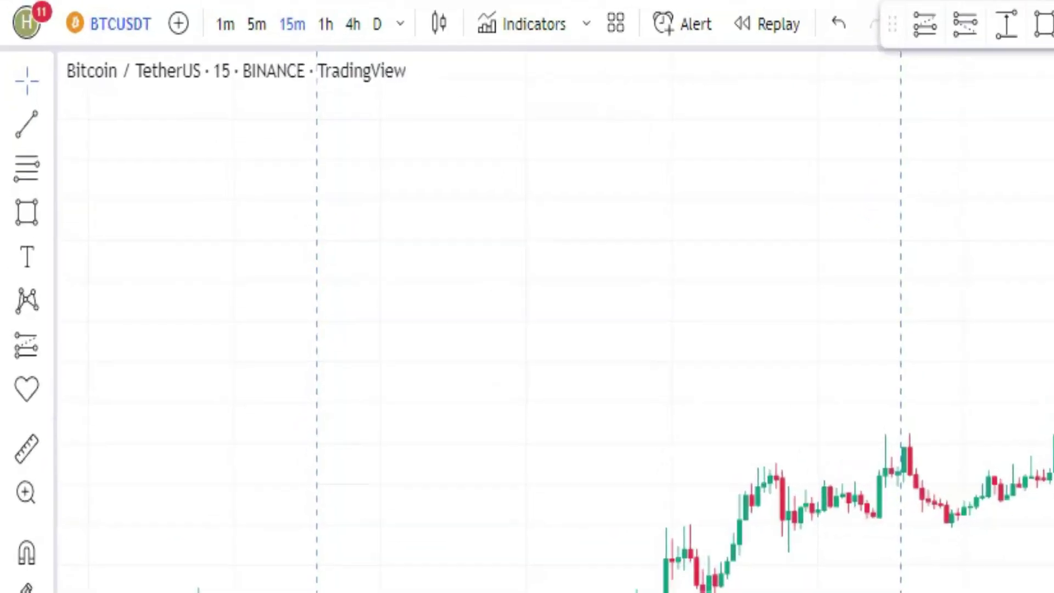
- Switch the BTCUSDT chart to 15-minute candles
left_click(77, 14)
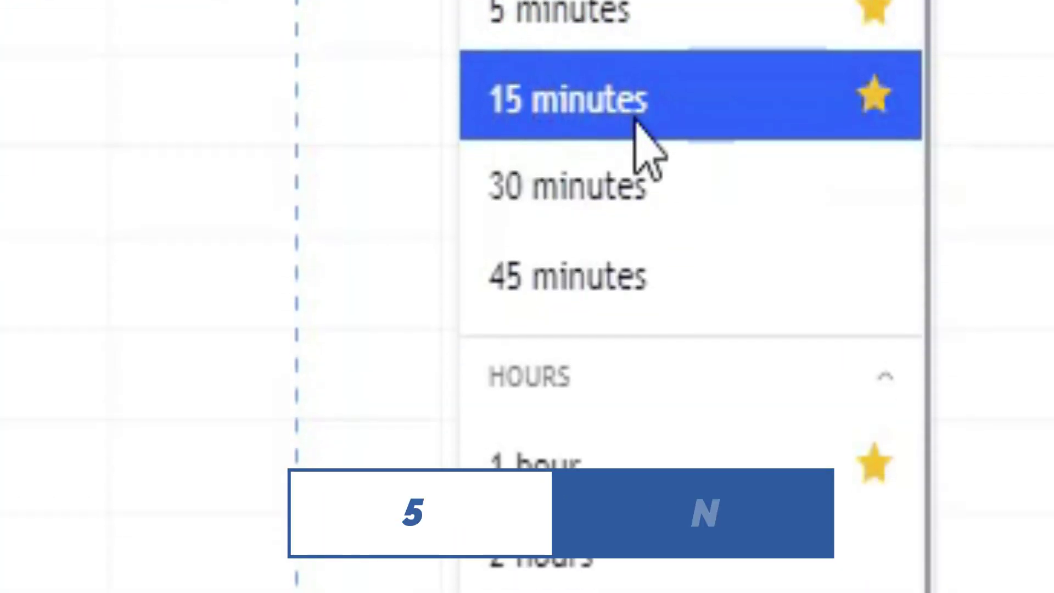
left_click(637, 117)
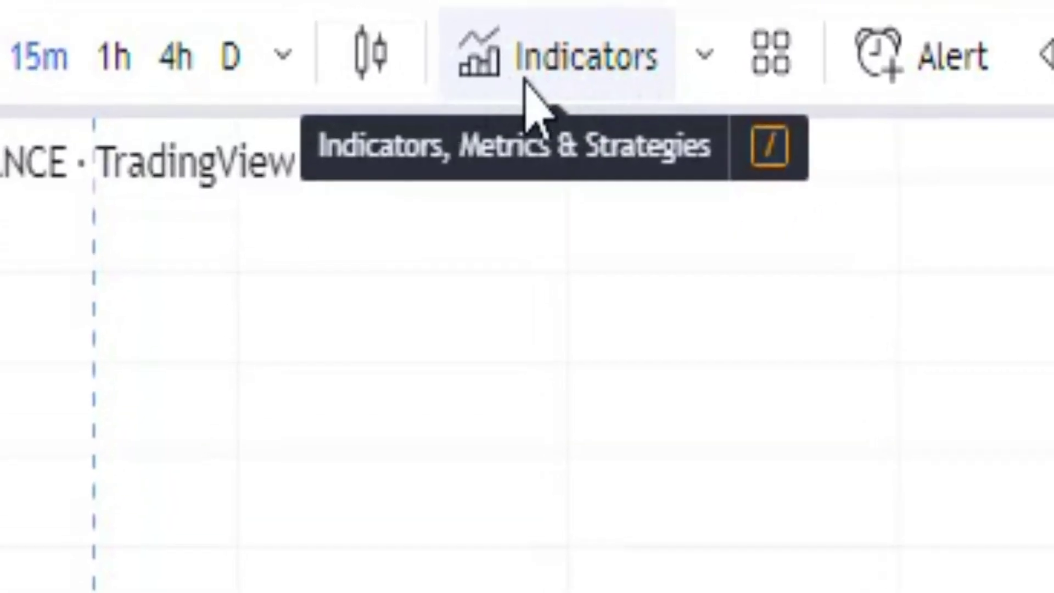
- Add the AlphaTrend indicator found by searching 'alphatr', then pan to recent candles
left_click(566, 63)
type("alp")
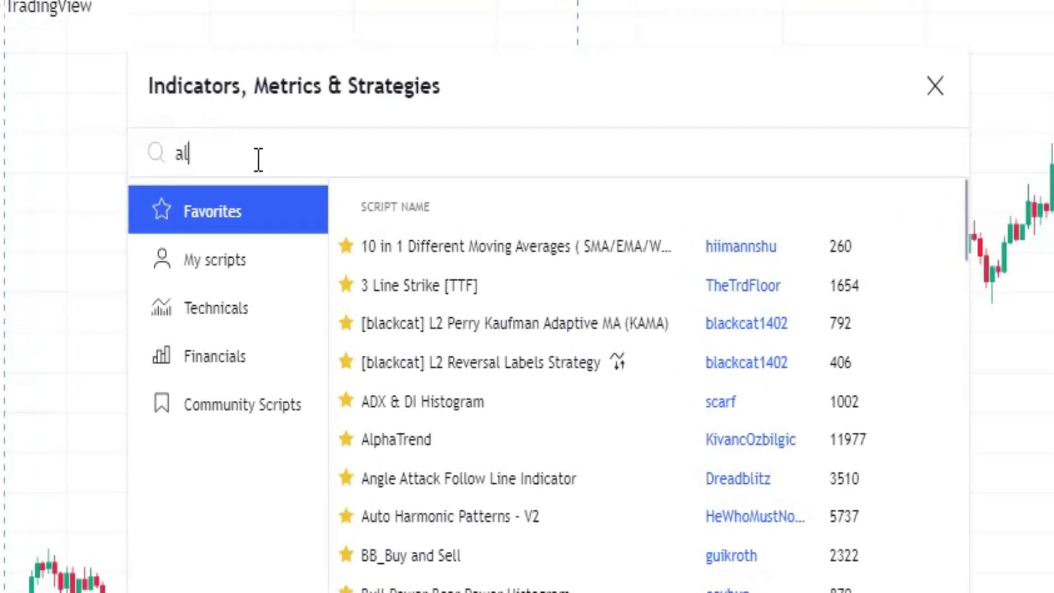
type("hatrend")
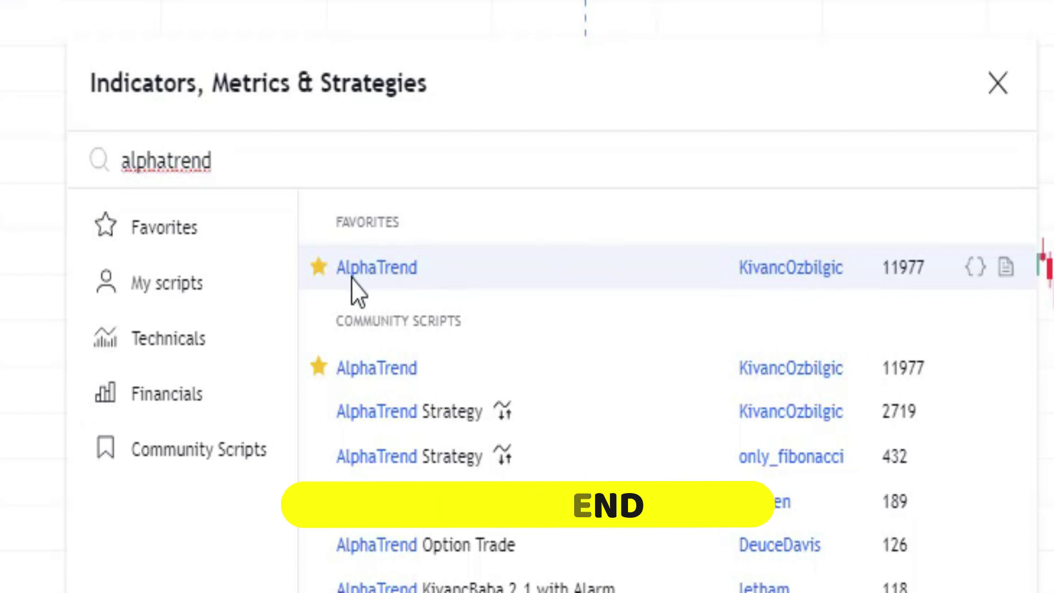
key("ctrl+a")
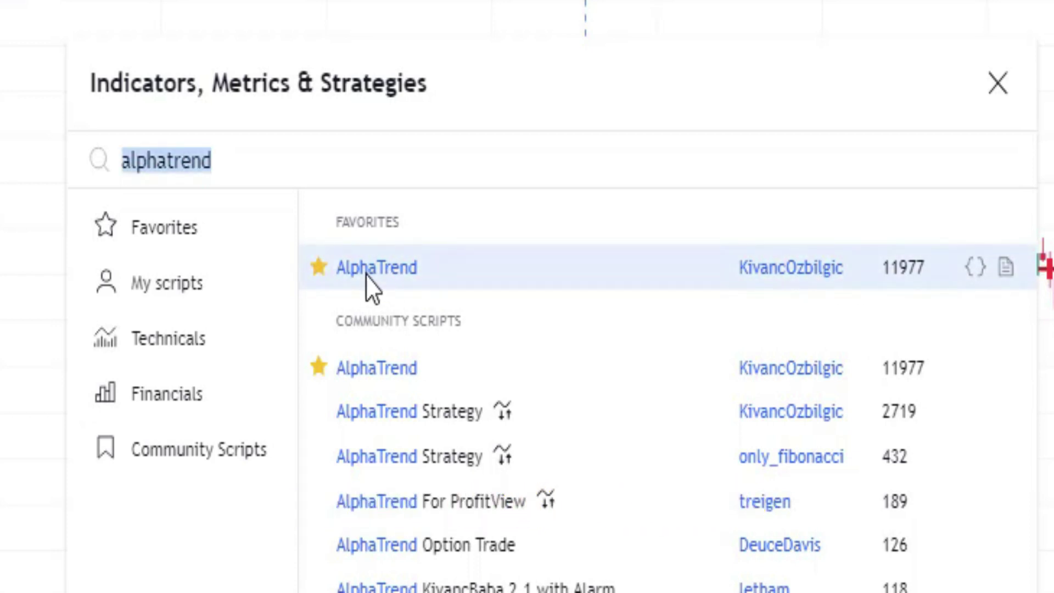
left_click(998, 82)
left_click_drag(792, 98, 608, 141)
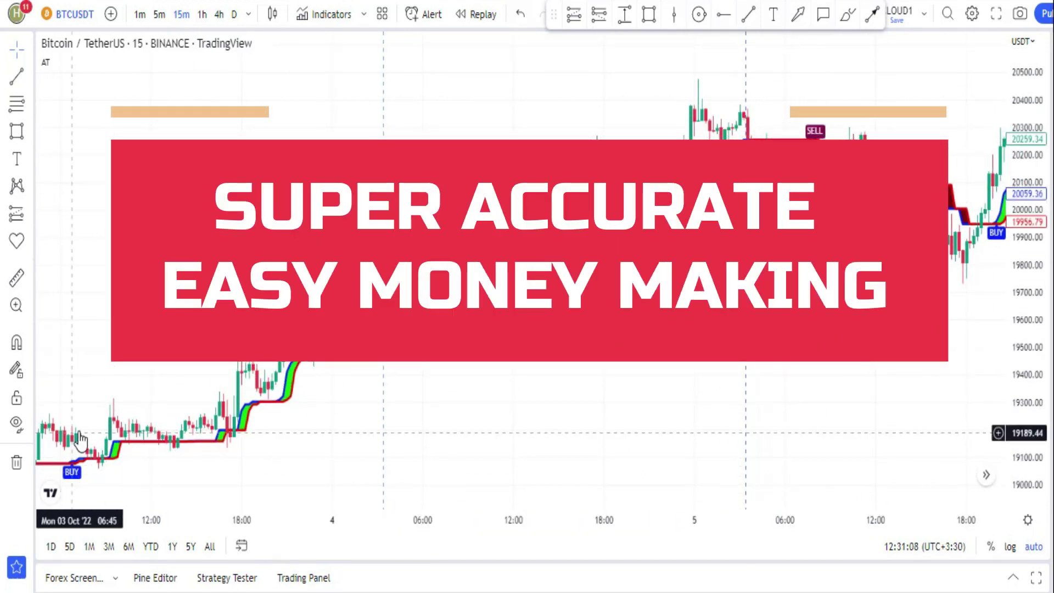
- Untick both Plot lines in the AlphaTrend Style settings
mouse_move(88, 65)
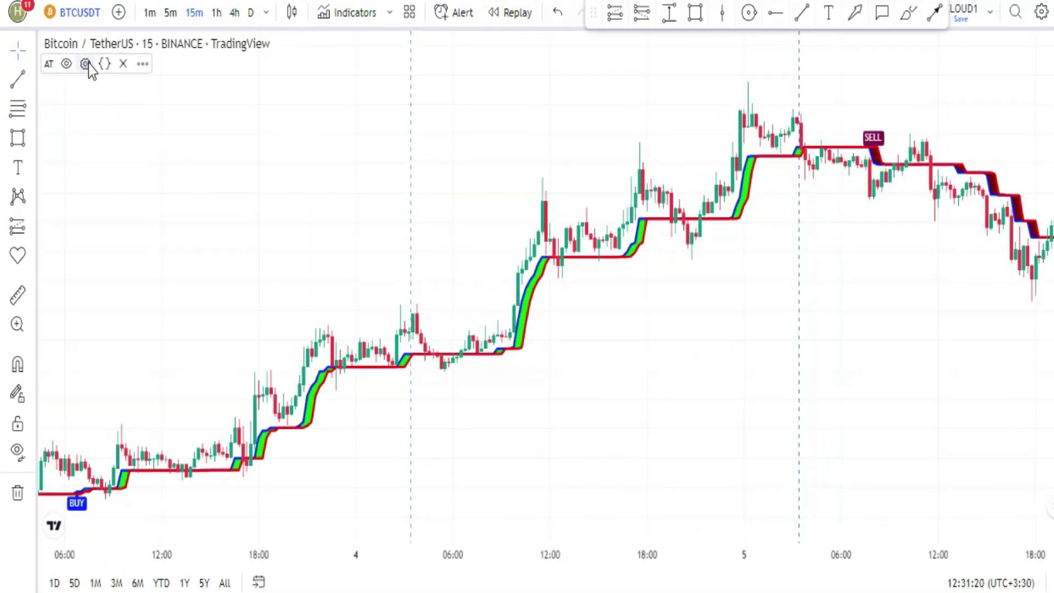
left_click(159, 90)
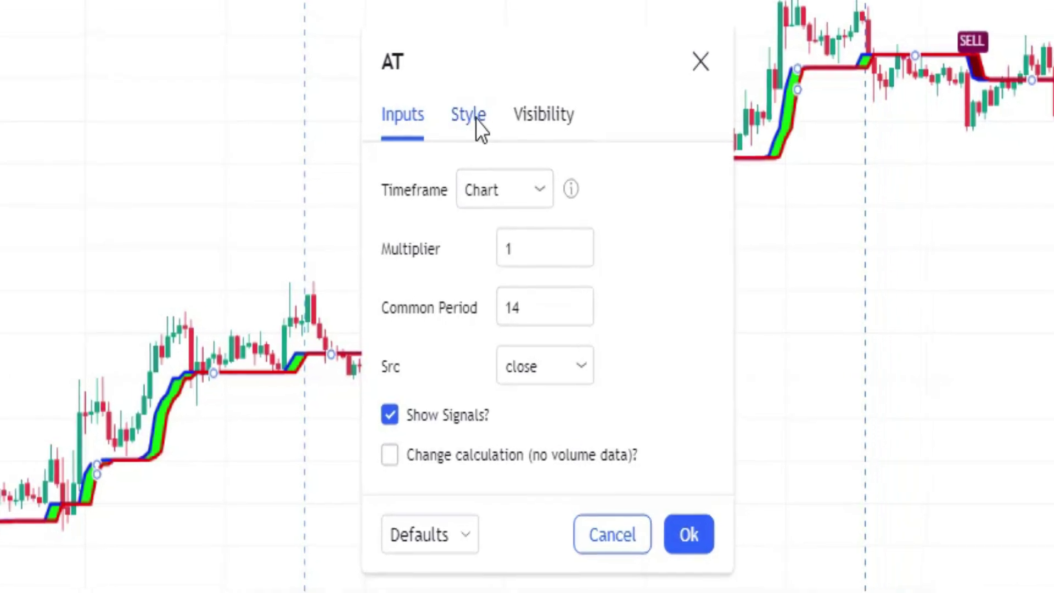
left_click(462, 100)
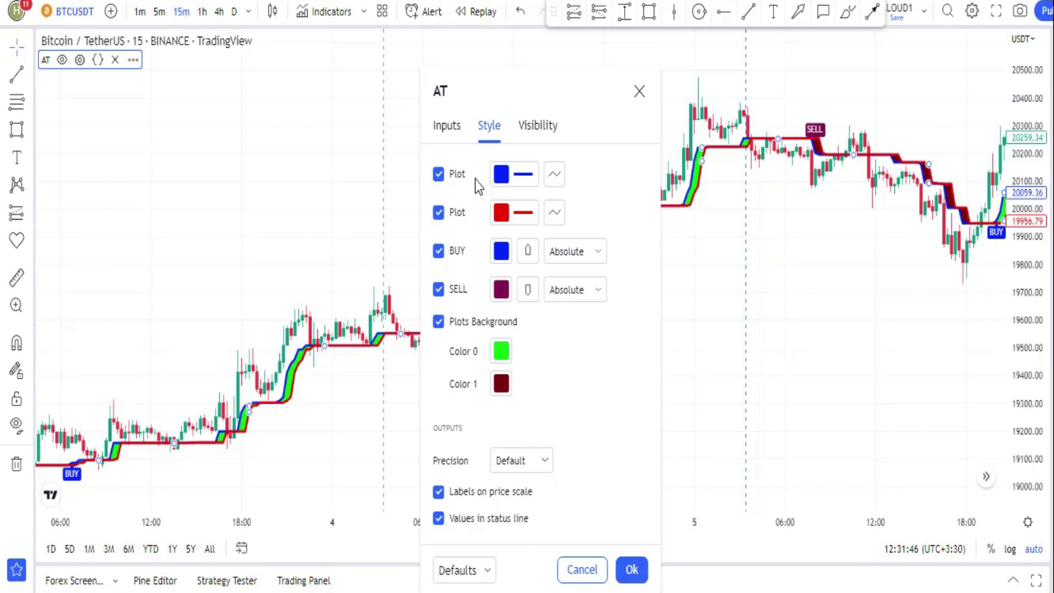
left_click(439, 175)
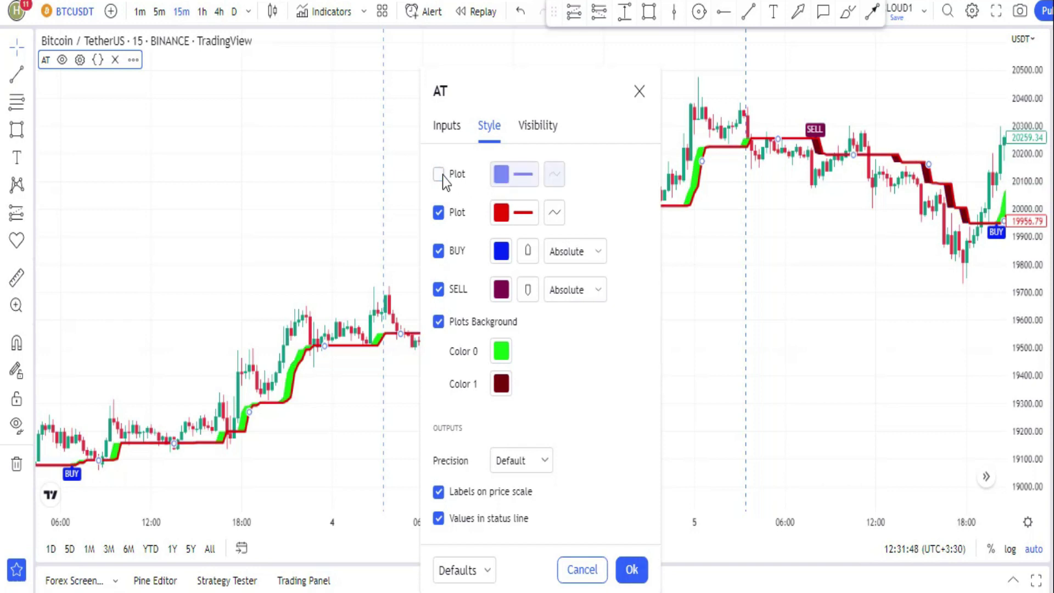
left_click(439, 213)
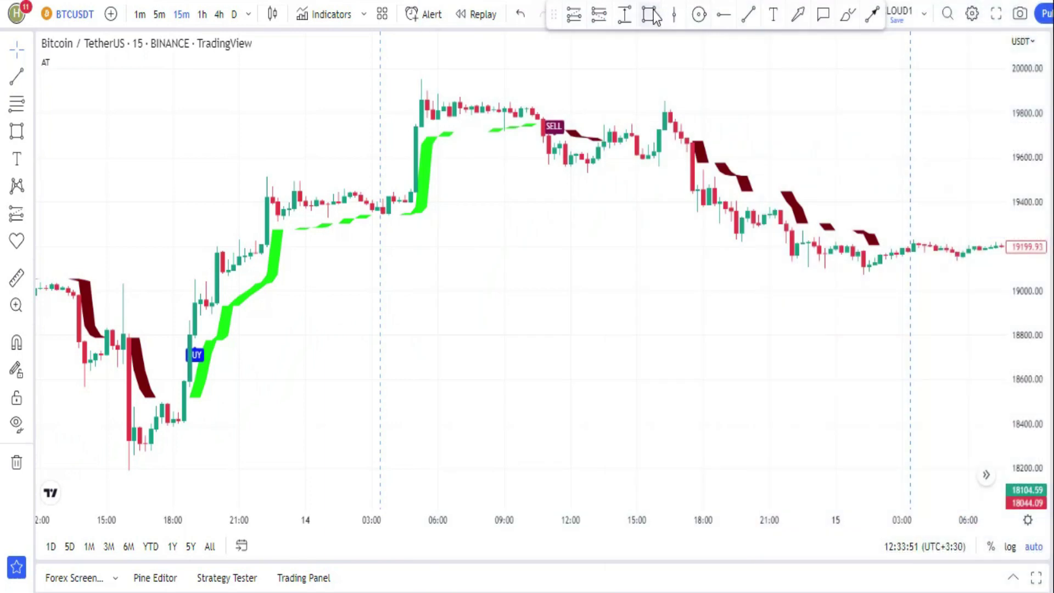
- Box the BUY label and place a 'LONG SIGNAL' text beside its arrow
left_click(650, 15)
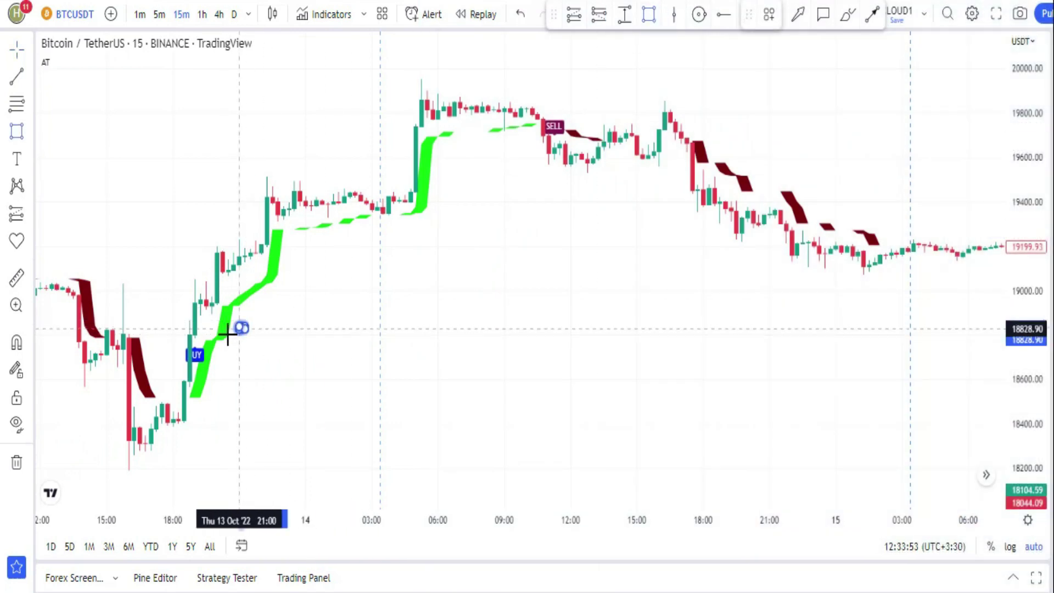
left_click_drag(228, 333, 163, 371)
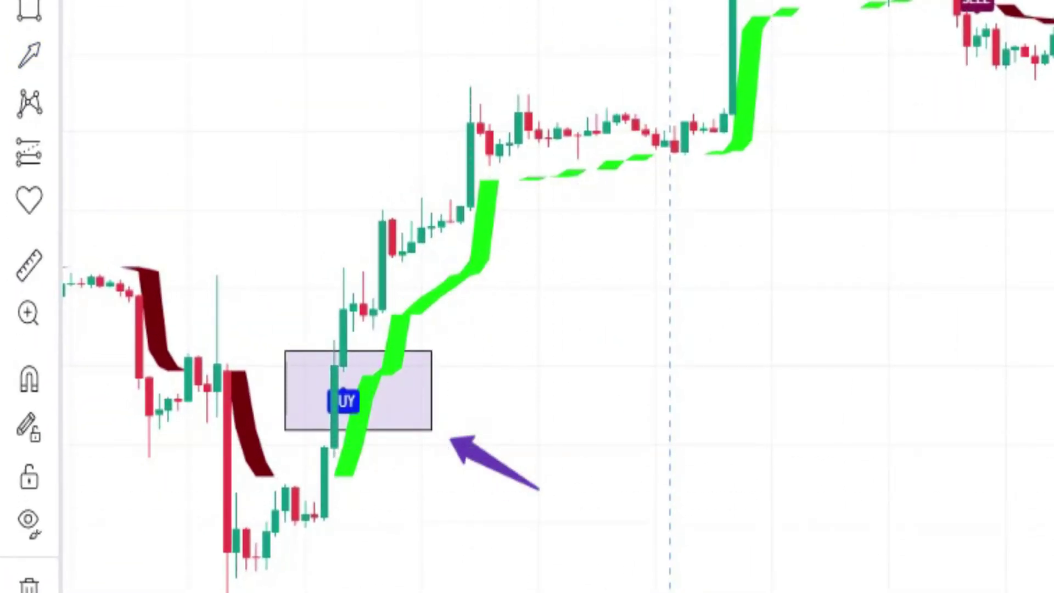
left_click(610, 552)
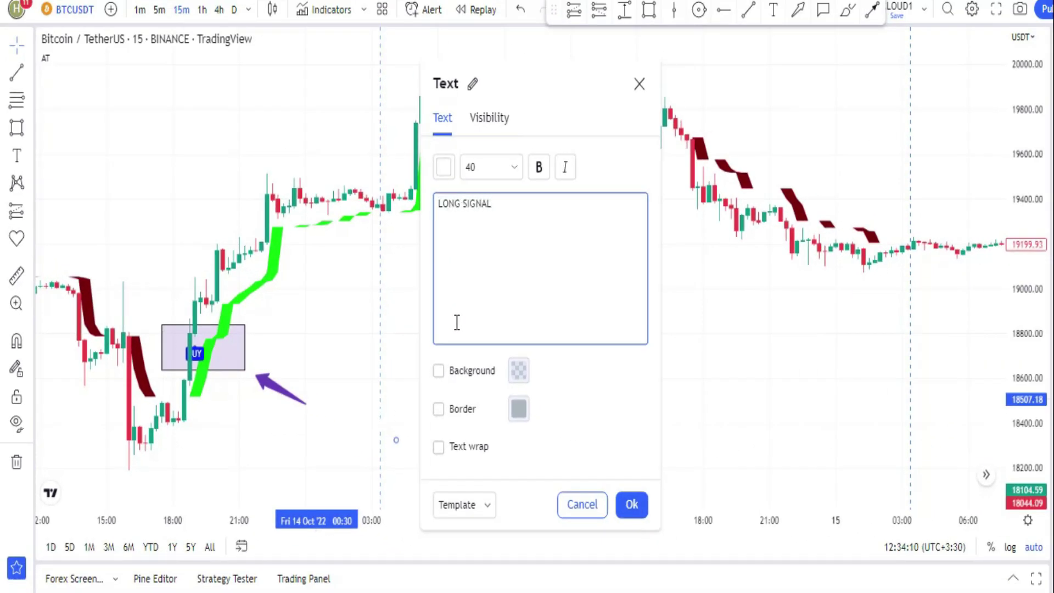
left_click(633, 505)
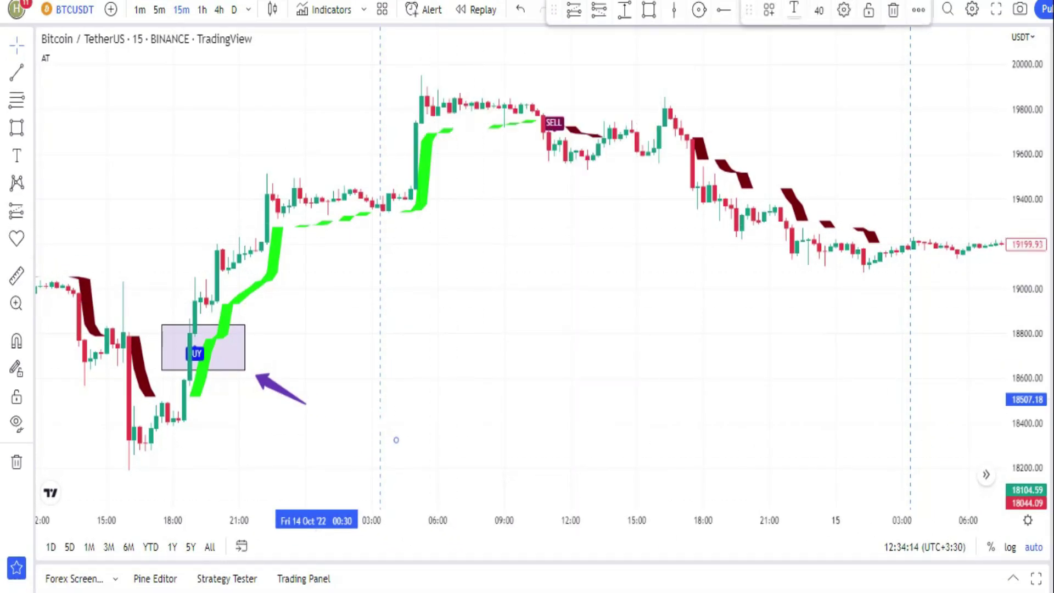
left_click_drag(406, 425, 390, 413)
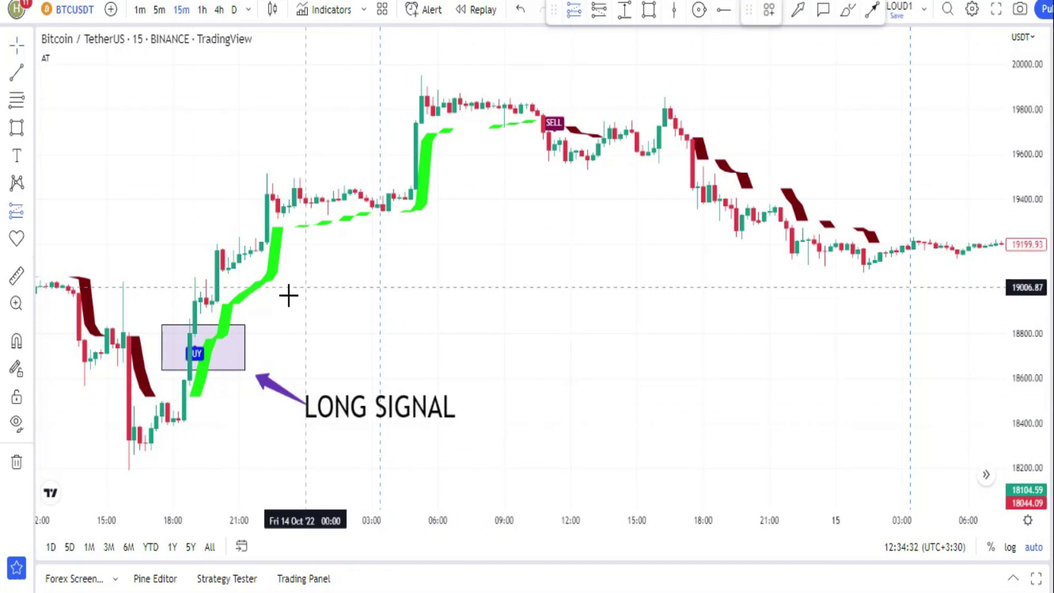
- Add a long position at the BUY candle with a raised target, extended rightward
left_click(195, 302)
left_click_drag(195, 223, 195, 127)
left_click_drag(338, 302, 423, 299)
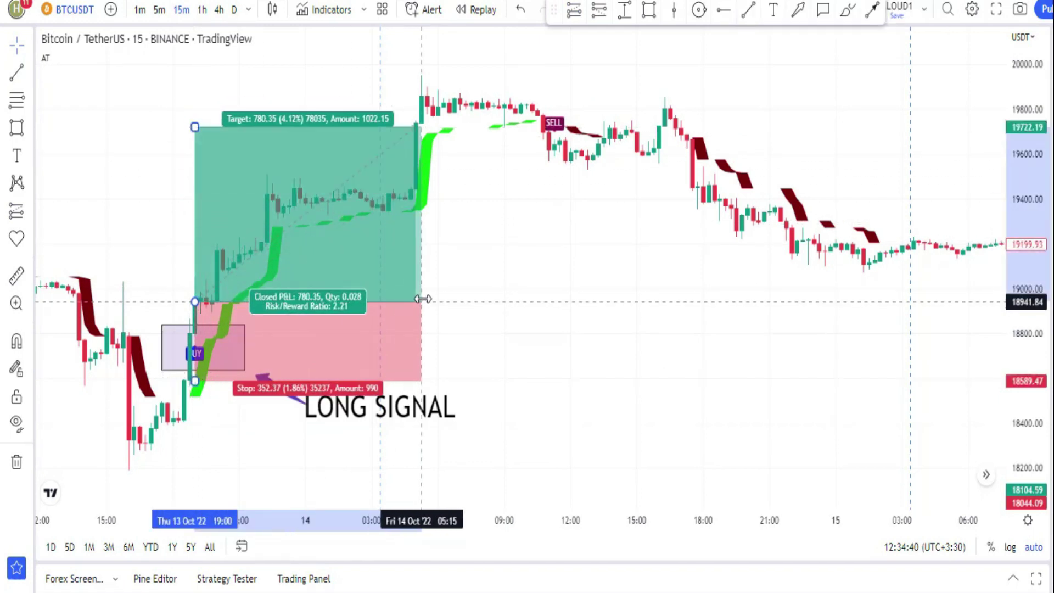
left_click(525, 253)
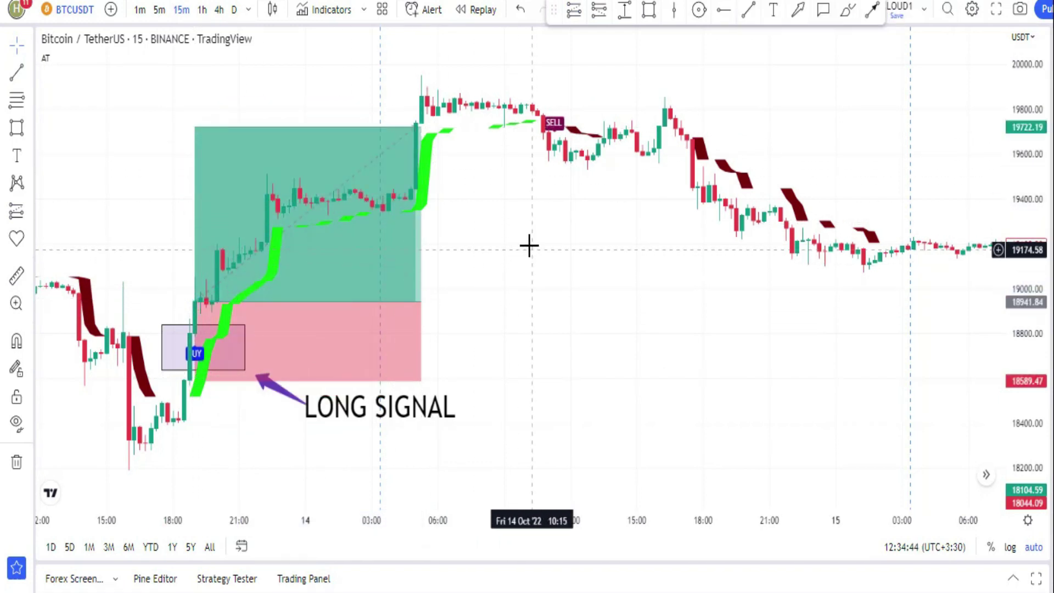
- Outline the SELL label with a rectangle and point an arrow at it
left_click(658, 16)
left_click_drag(596, 101, 534, 130)
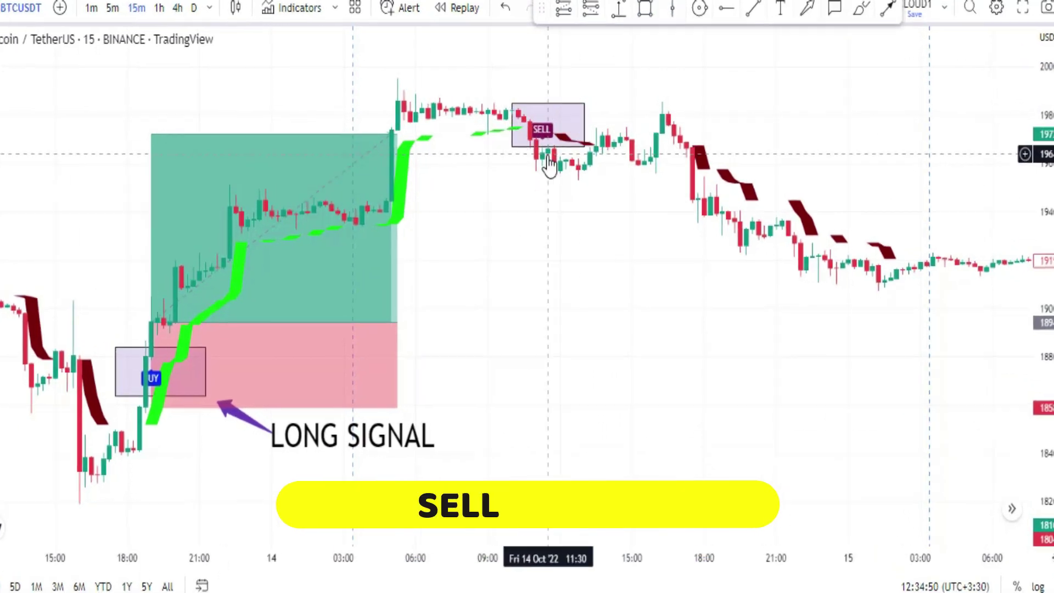
left_click(806, 9)
left_click_drag(645, 78, 594, 109)
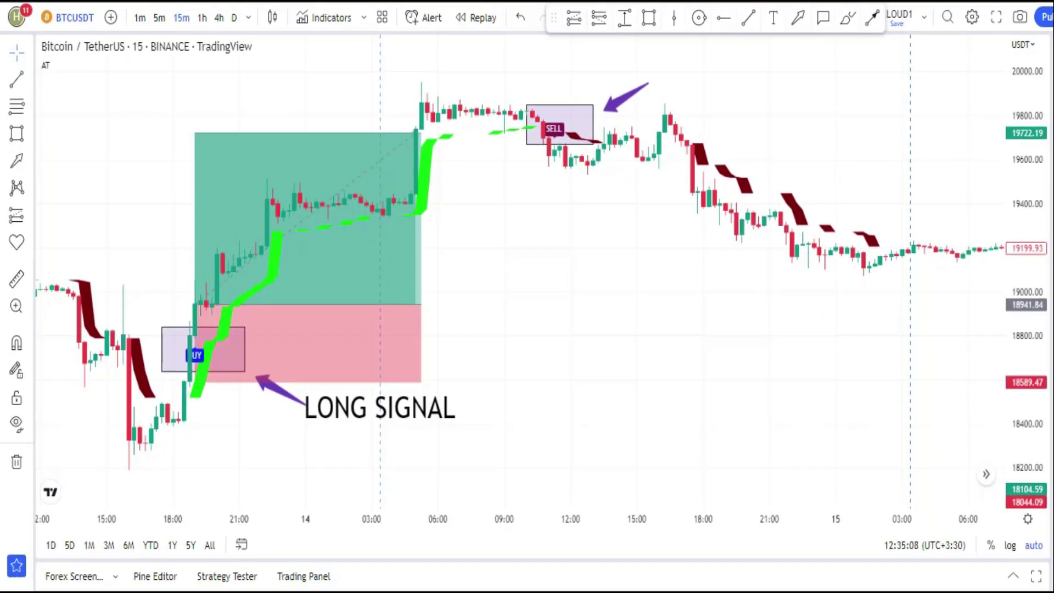
- Label the SELL arrow 'SHORT SIGNAL' and add a short position with a 2.36% target
left_click(664, 75)
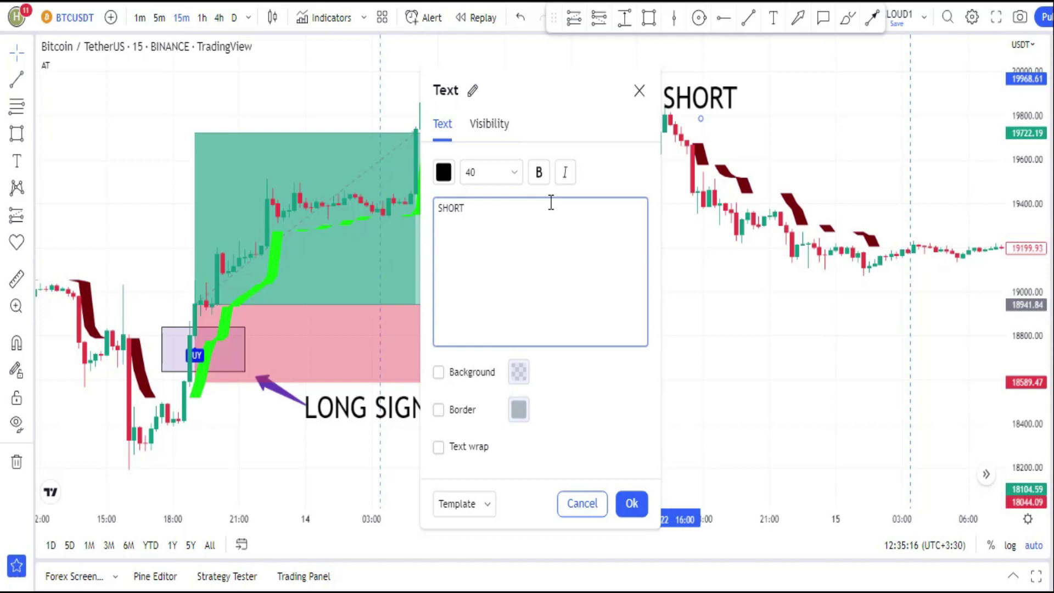
left_click(631, 504)
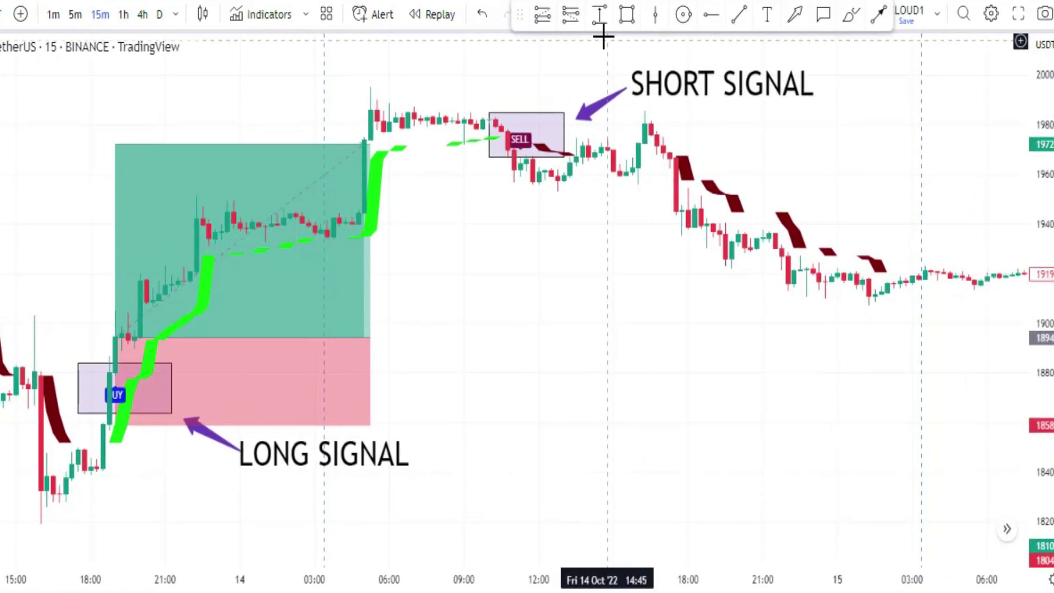
left_click(521, 172)
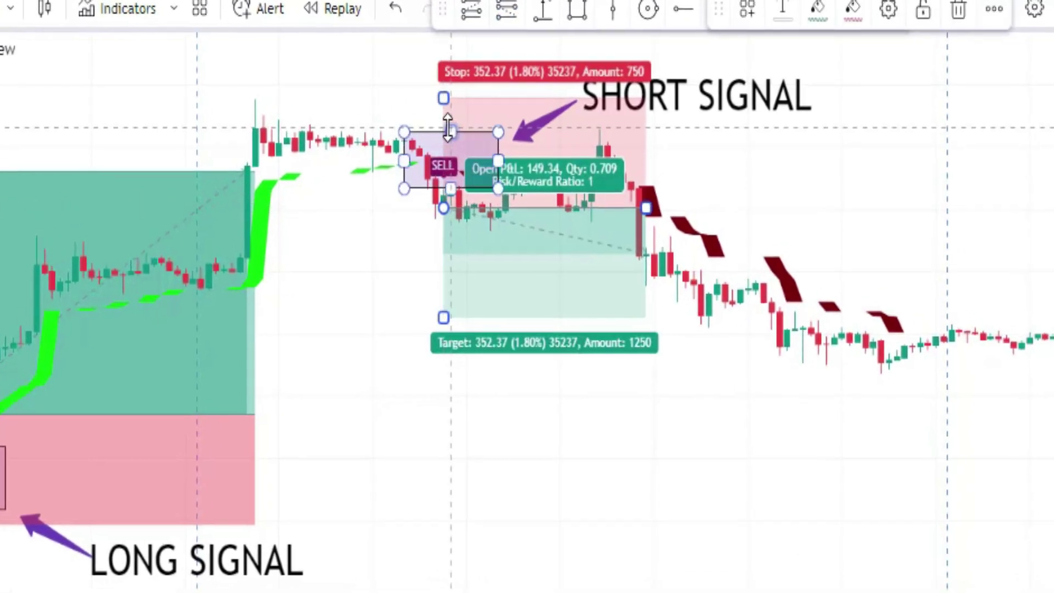
left_click_drag(446, 317, 444, 351)
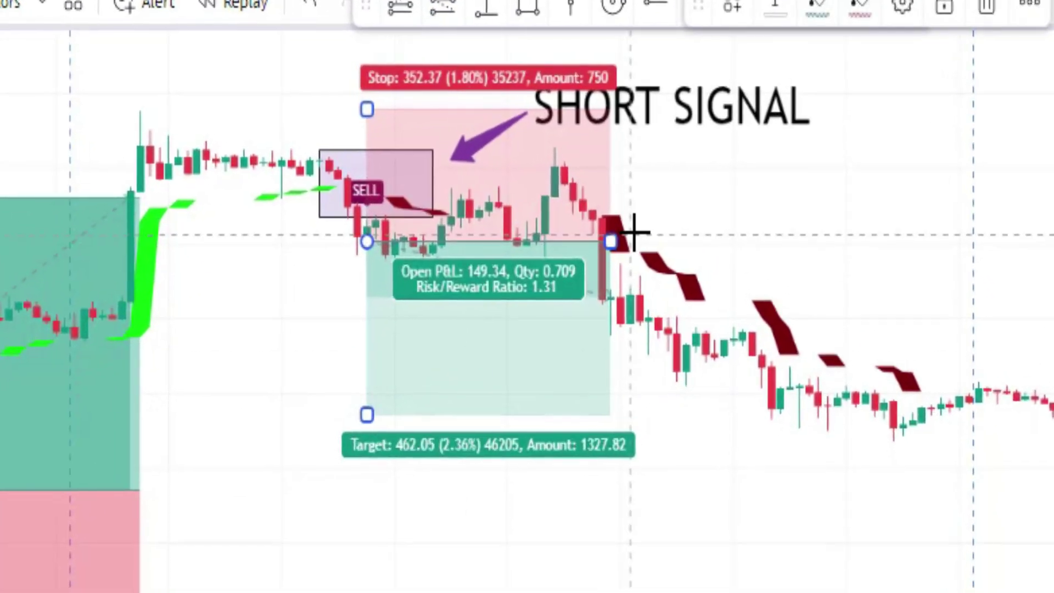
left_click_drag(611, 242, 794, 247)
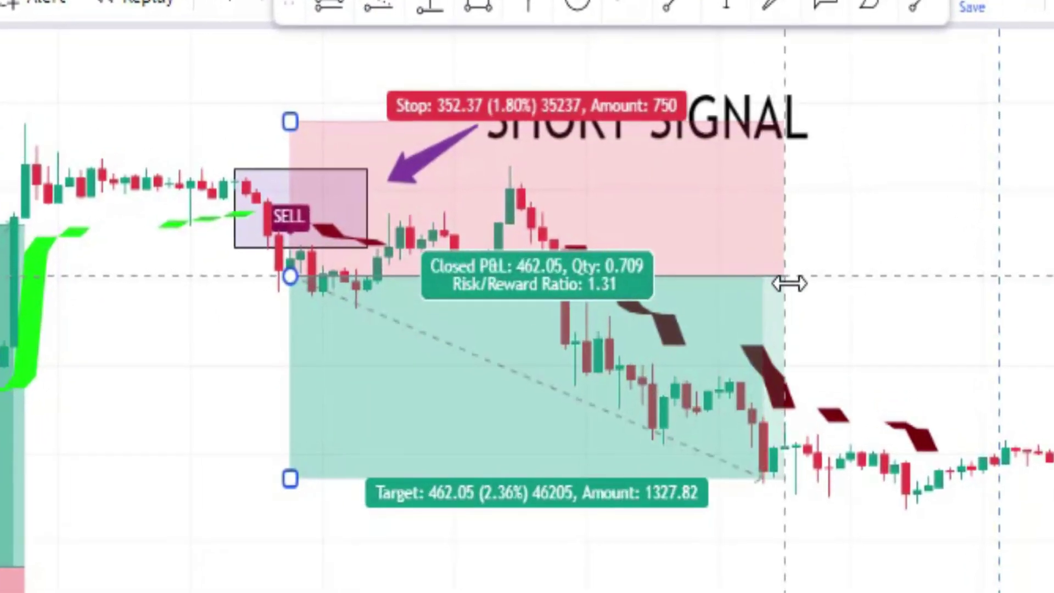
left_click_drag(789, 283, 783, 287)
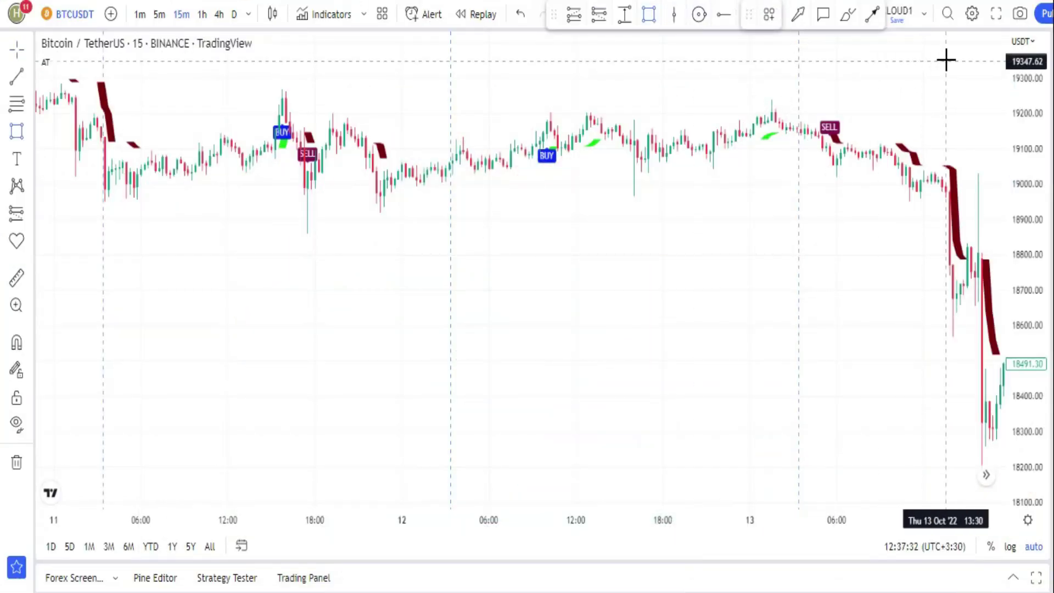
- Draw a rectangle over the 11–13 Oct sideways stretch and place 'RANGE MARKET' text inside it
left_click_drag(824, 87, 144, 262)
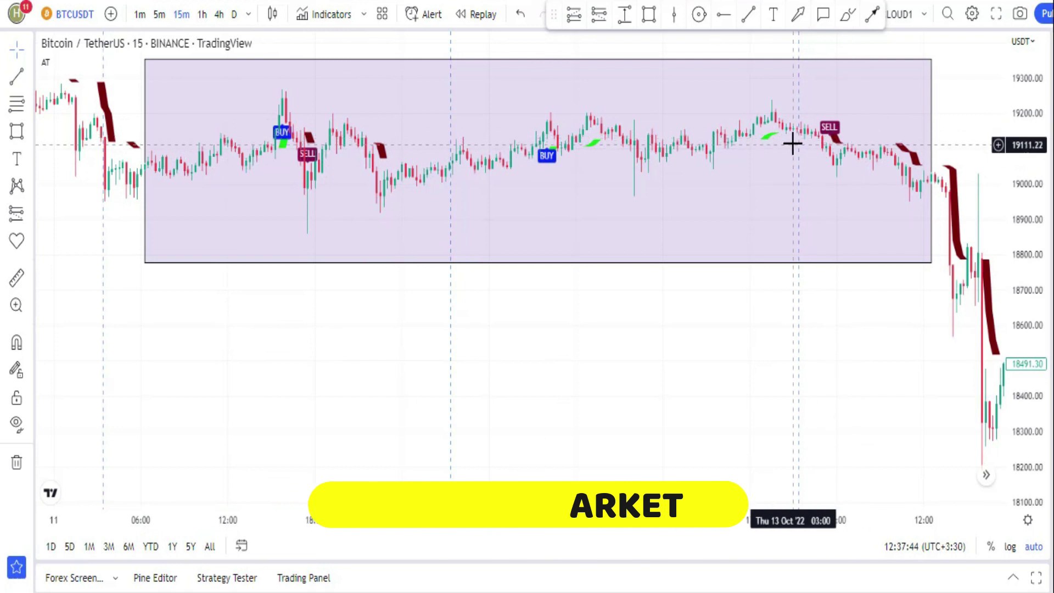
key("alt+t")
left_click(381, 282)
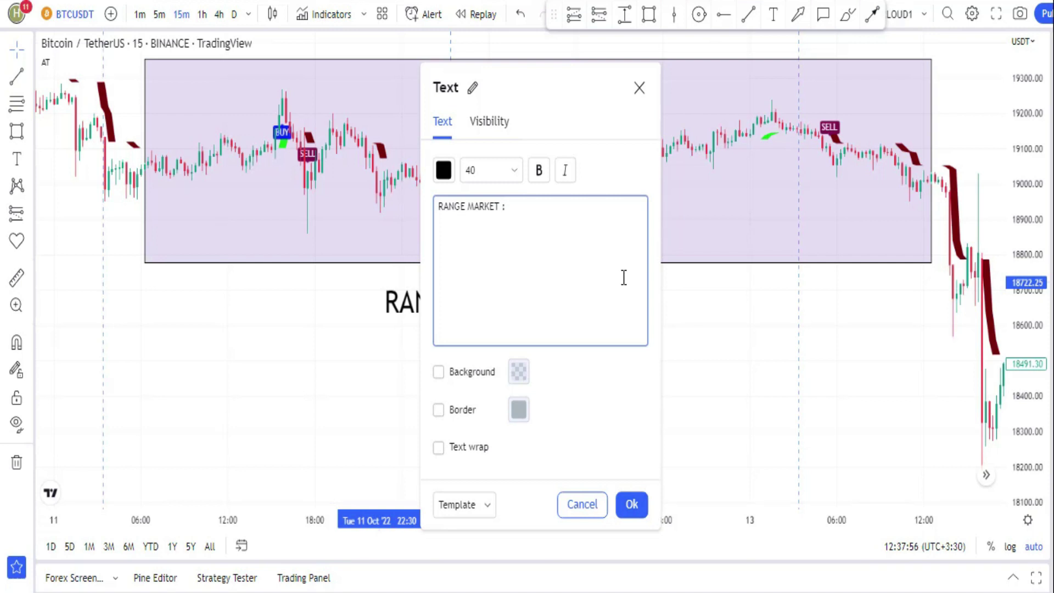
left_click(596, 537)
left_click_drag(483, 313, 522, 246)
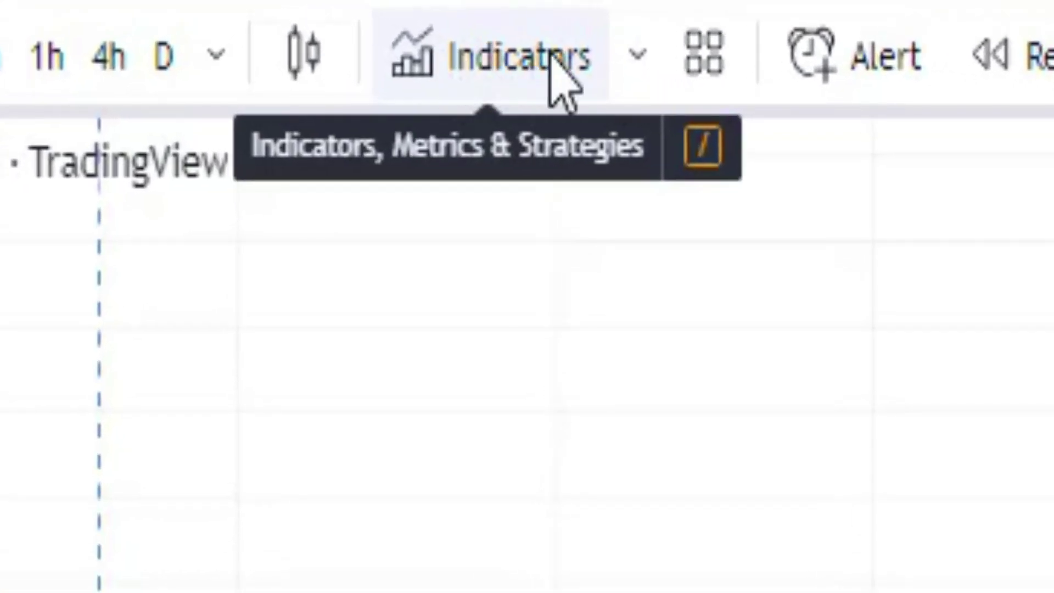
- Search 'OPEN RANGE BREAKOUT' and add the Opening Range Breakout Lines community script
left_click(552, 55)
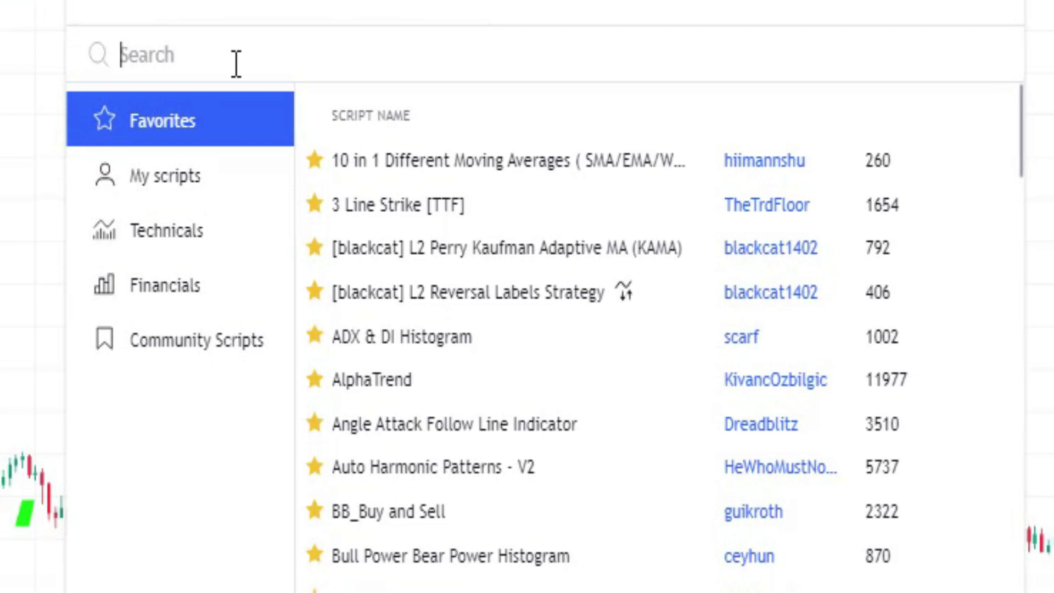
type("OPEN RAN")
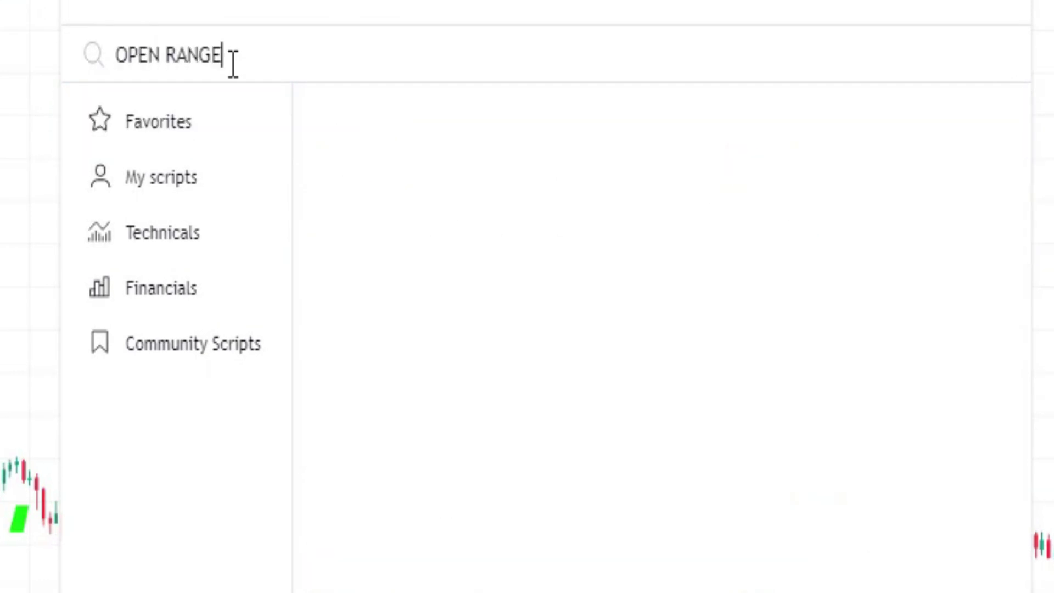
type("GE BRE")
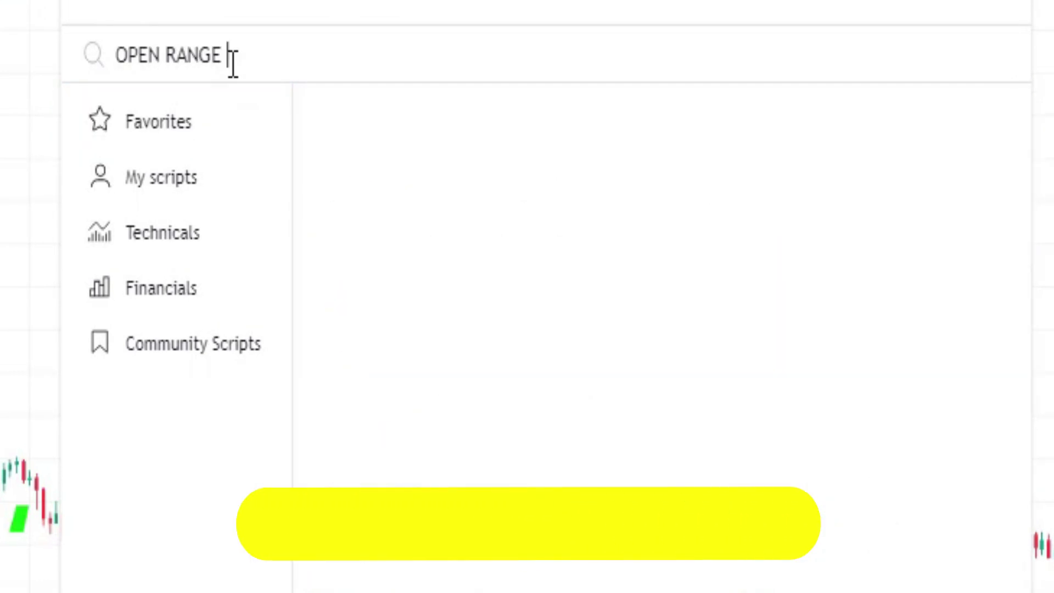
type("AKOUT LINES")
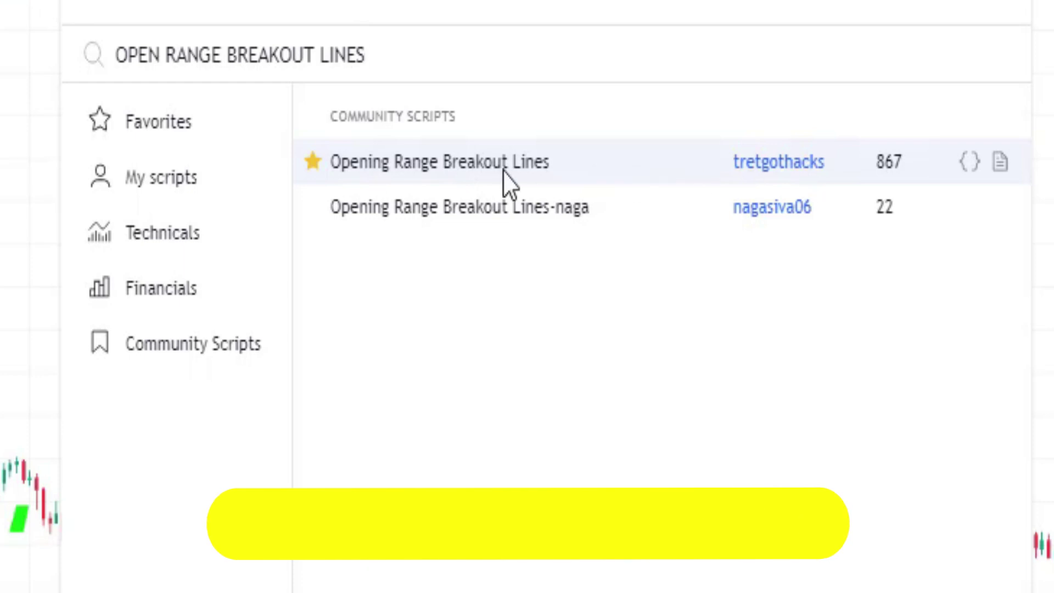
key("ctrl+a")
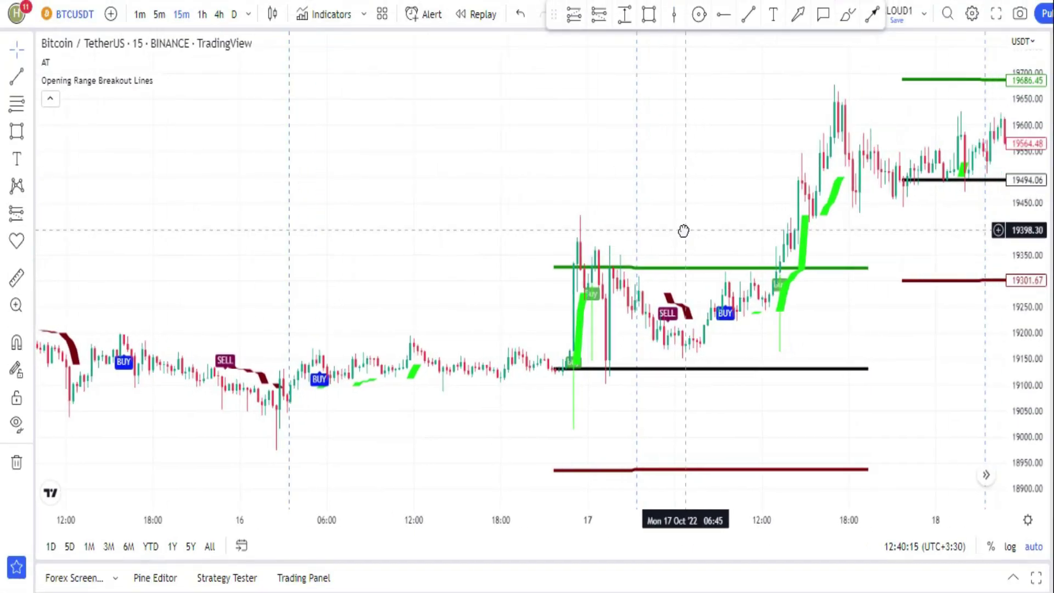
- Pan forward through 18–24 Oct to the 25–26 Oct breakout and zoom in
left_click_drag(683, 231, 492, 236)
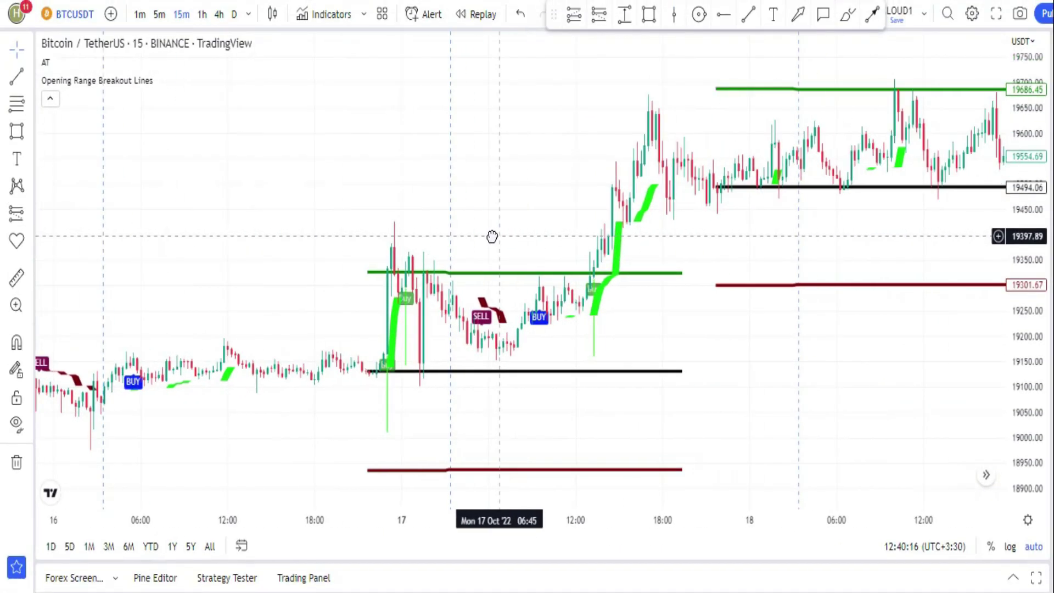
scroll(383, 240, "right", 10)
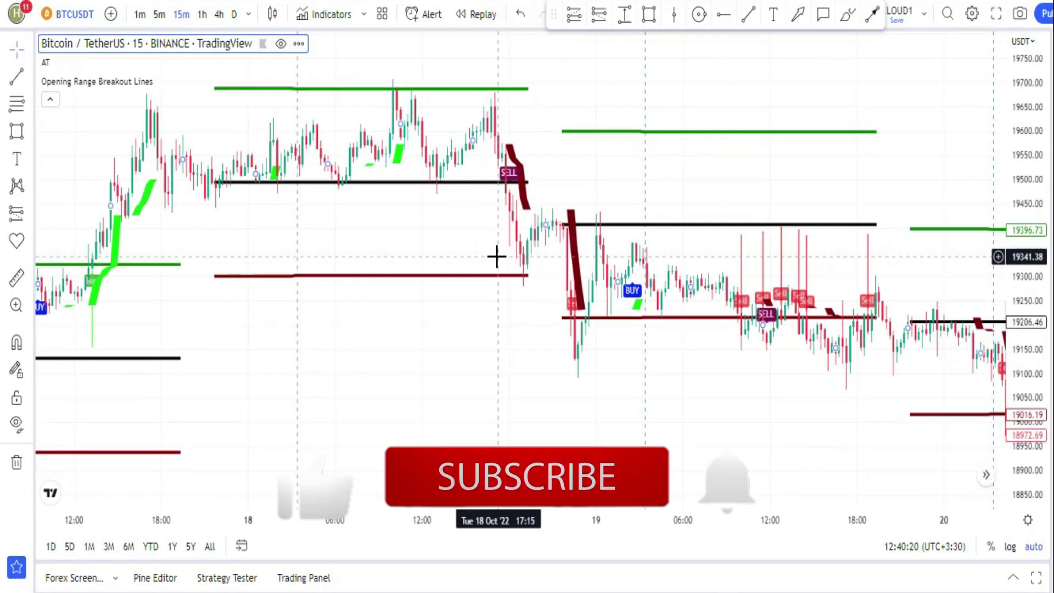
scroll(497, 256, "right", 10)
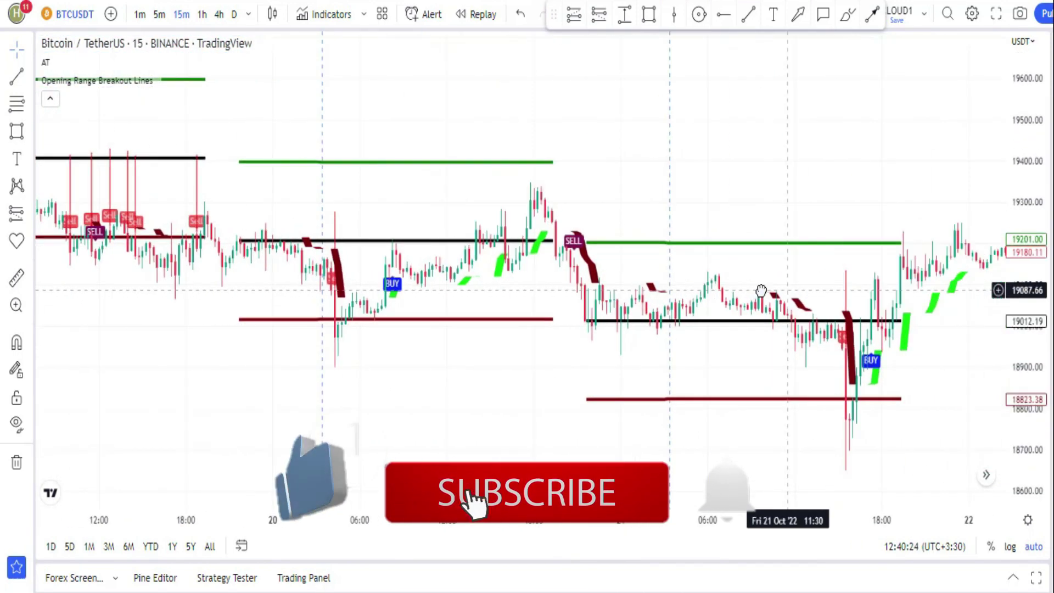
left_click_drag(762, 291, 438, 299)
left_click_drag(711, 192, 494, 247)
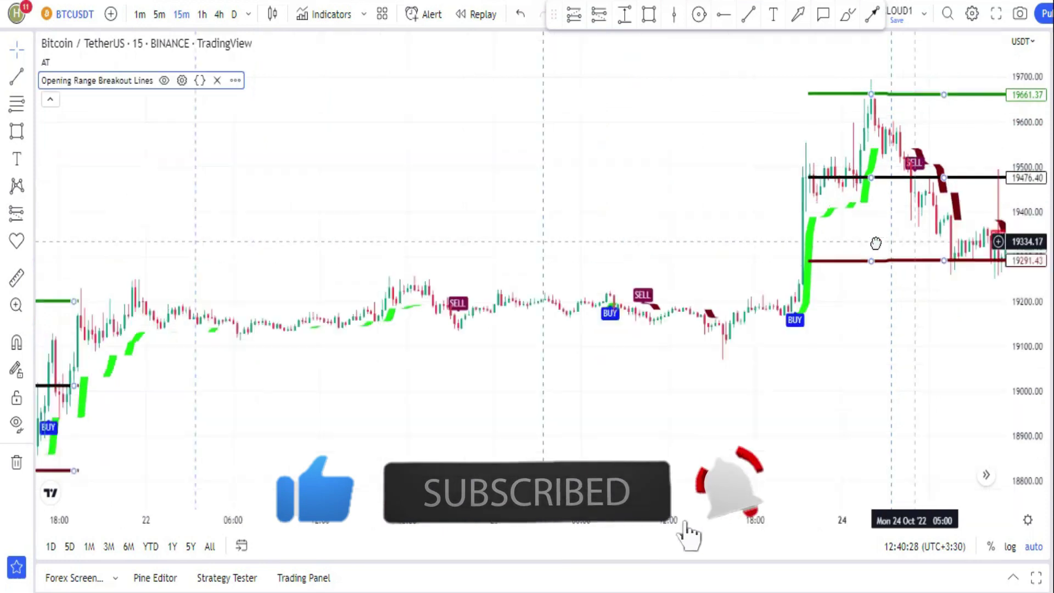
scroll(876, 243, "right", 10)
left_click_drag(720, 289, 452, 285)
left_click_drag(659, 356, 532, 358)
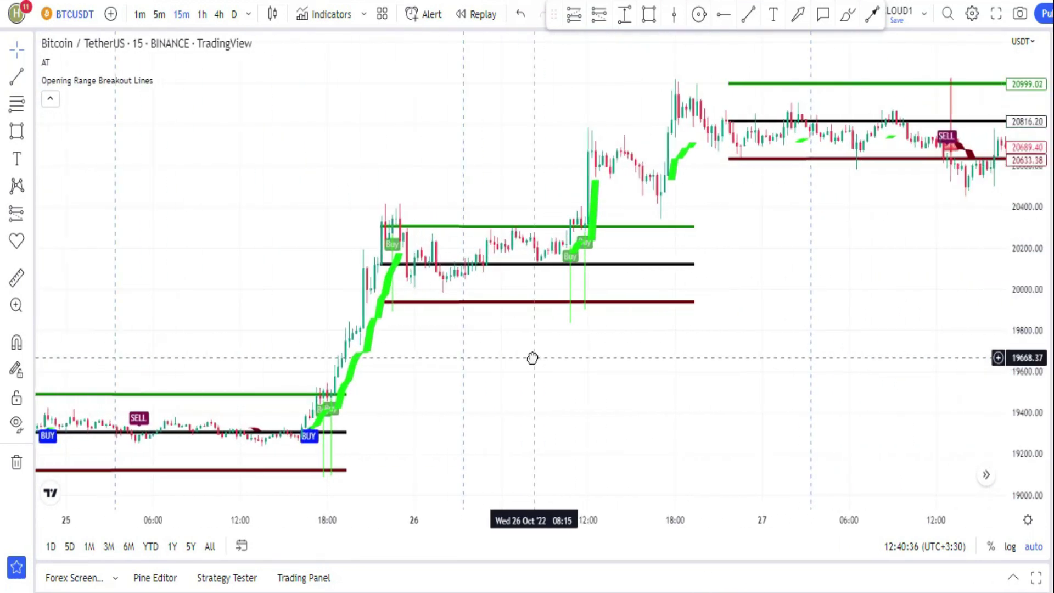
scroll(513, 357, "up", 5)
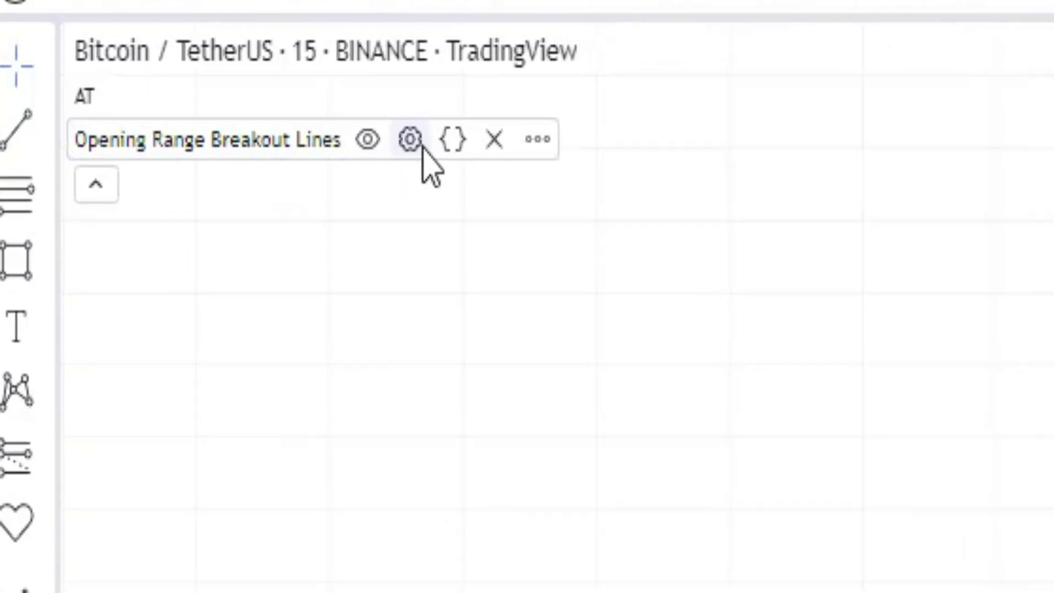
- Make the session open line thinnest and the sell line red, hiding Buy, Sell and arrow markers
left_click(617, 193)
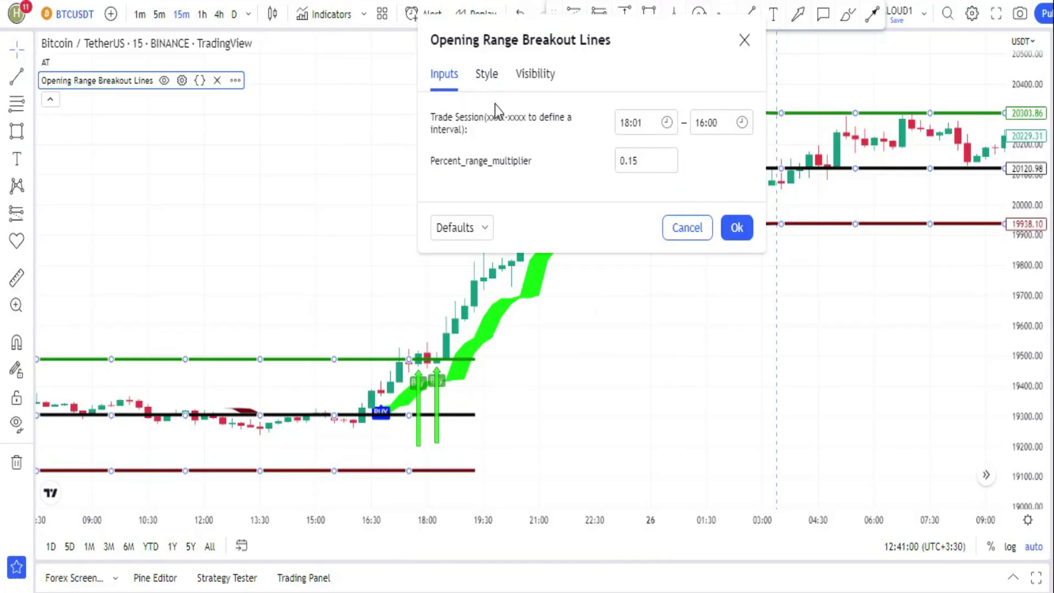
left_click(488, 75)
left_click_drag(517, 51, 517, 36)
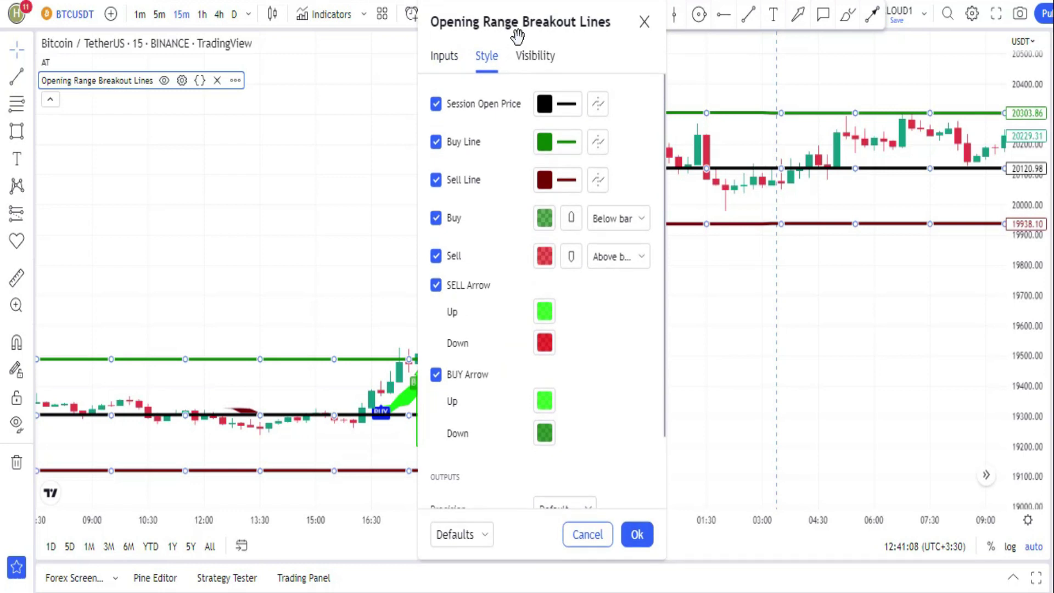
left_click(565, 109)
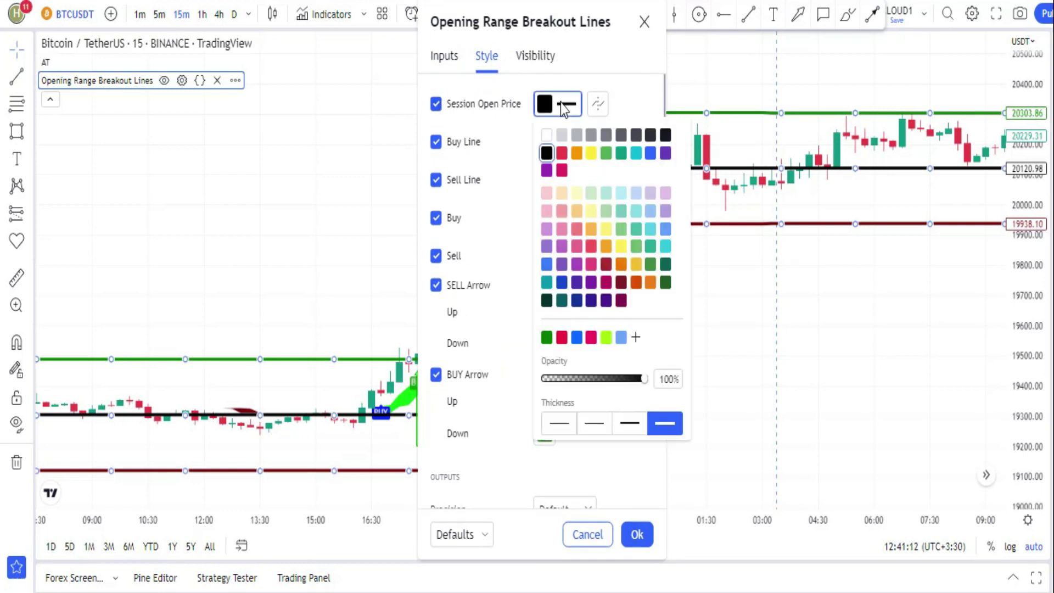
left_click(568, 428)
left_click(642, 94)
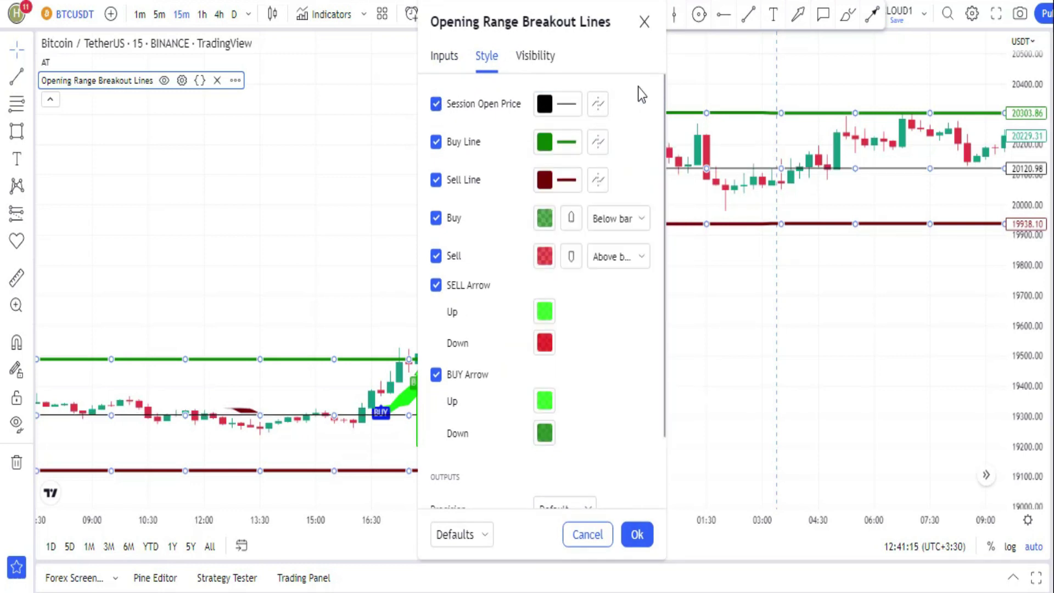
left_click(564, 186)
left_click(642, 147)
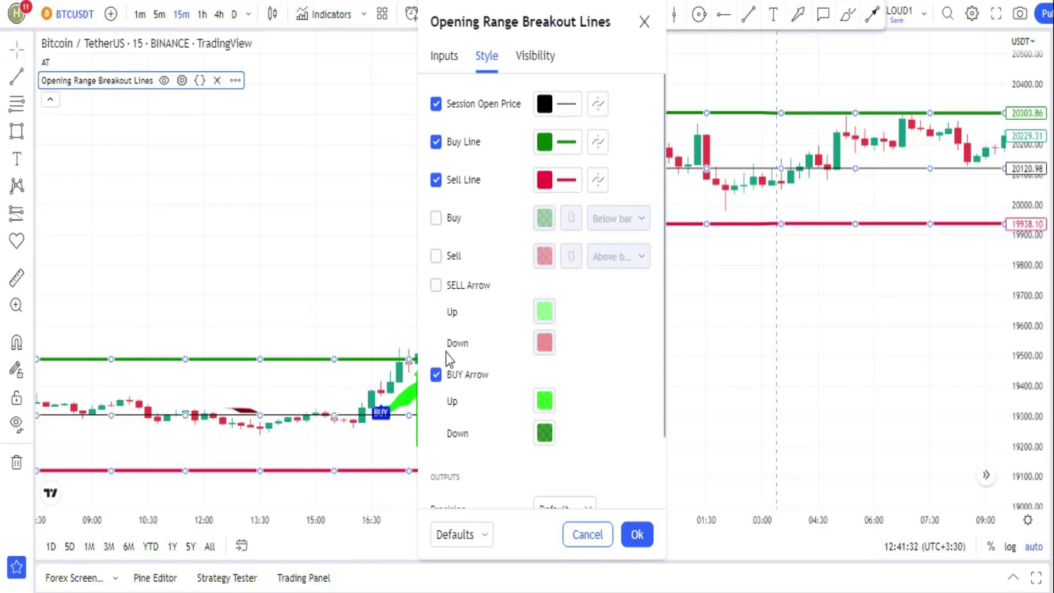
scroll(439, 368, "down", 2)
scroll(447, 346, "up", 2)
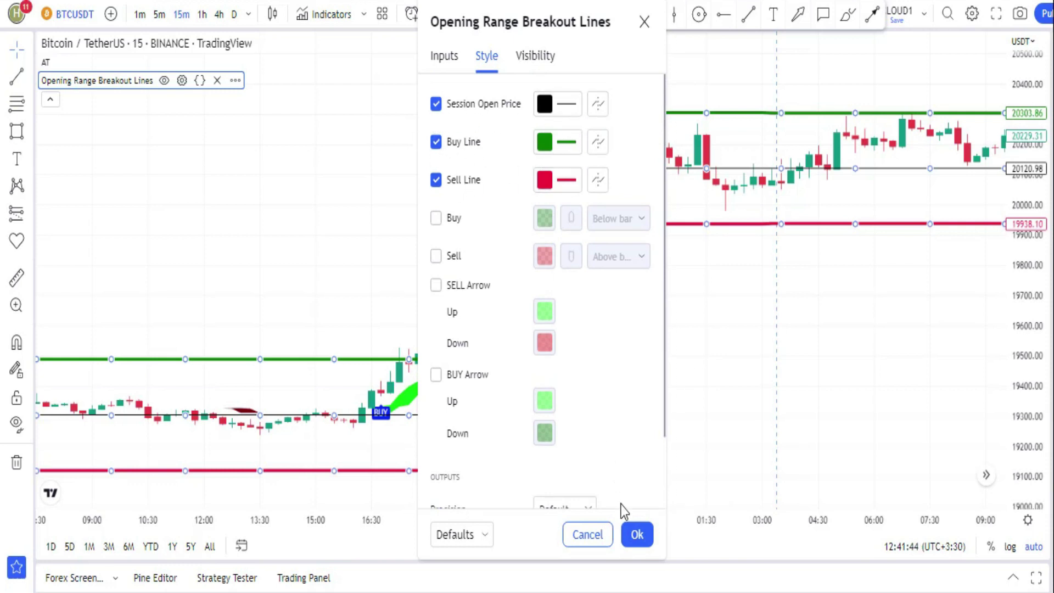
left_click(636, 534)
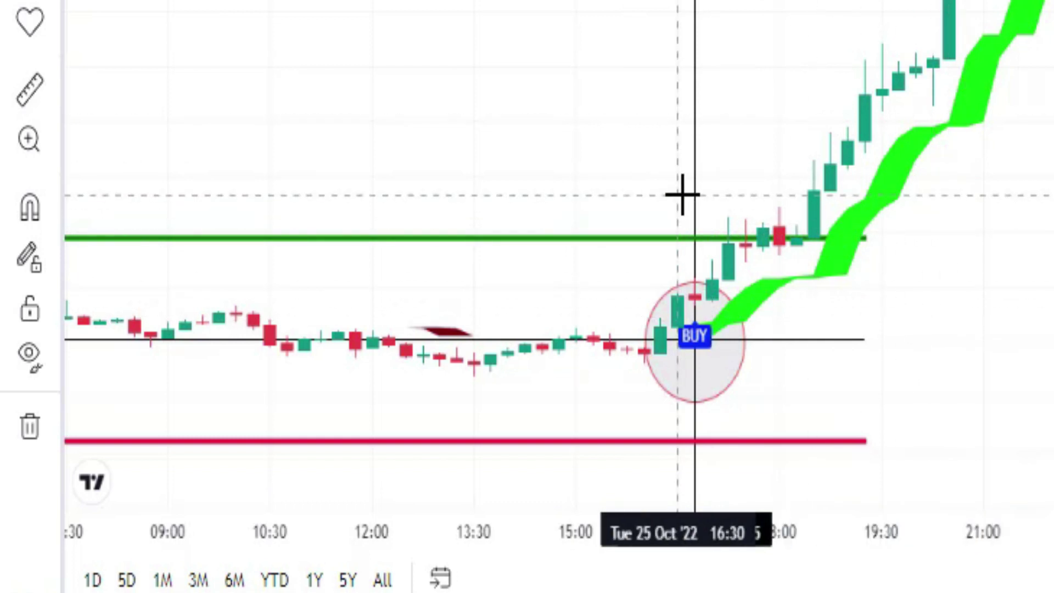
- Draw a purple arrow under the 25 Oct breakout candle and an entry line at the breakout level
left_click_drag(763, 132, 763, 222)
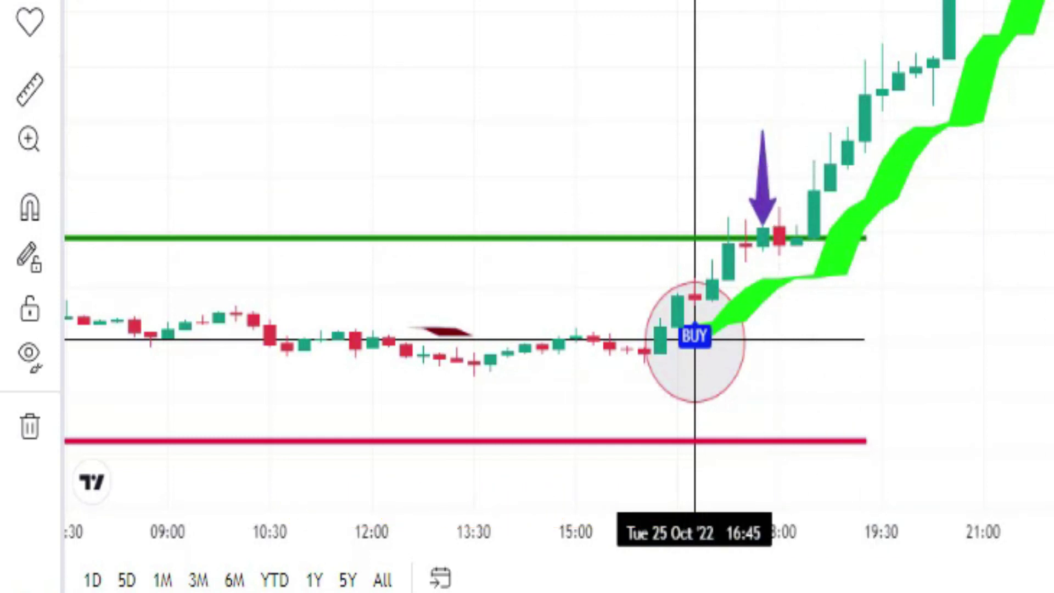
left_click(824, 254)
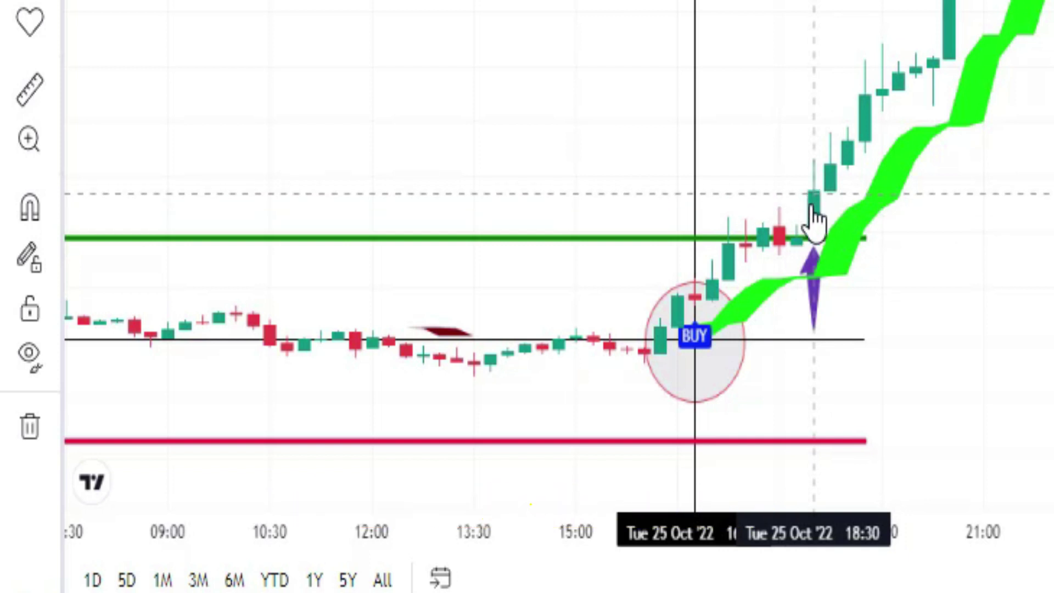
left_click(576, 193)
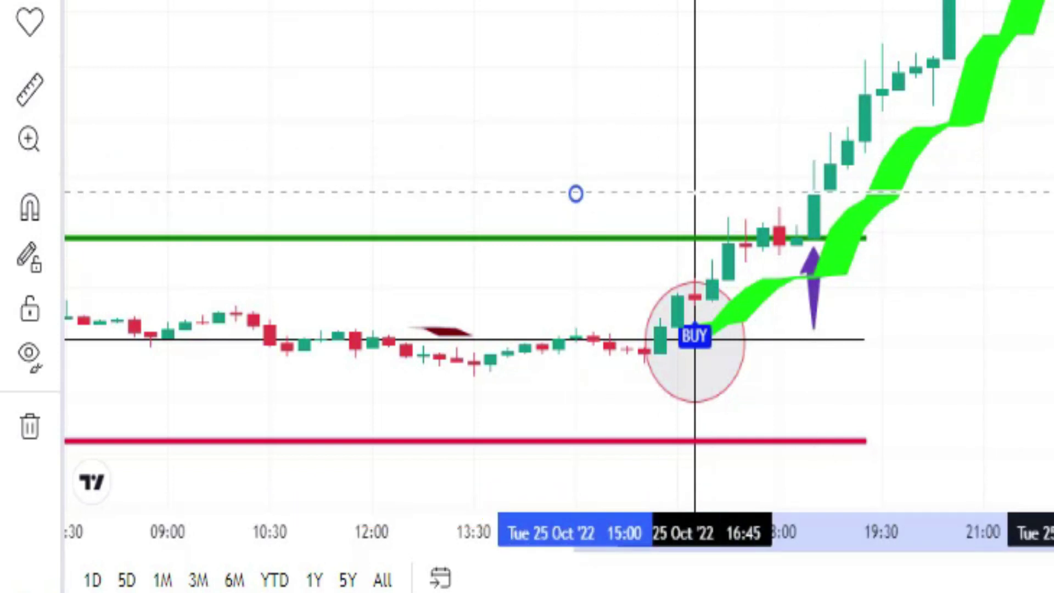
left_click(1051, 193)
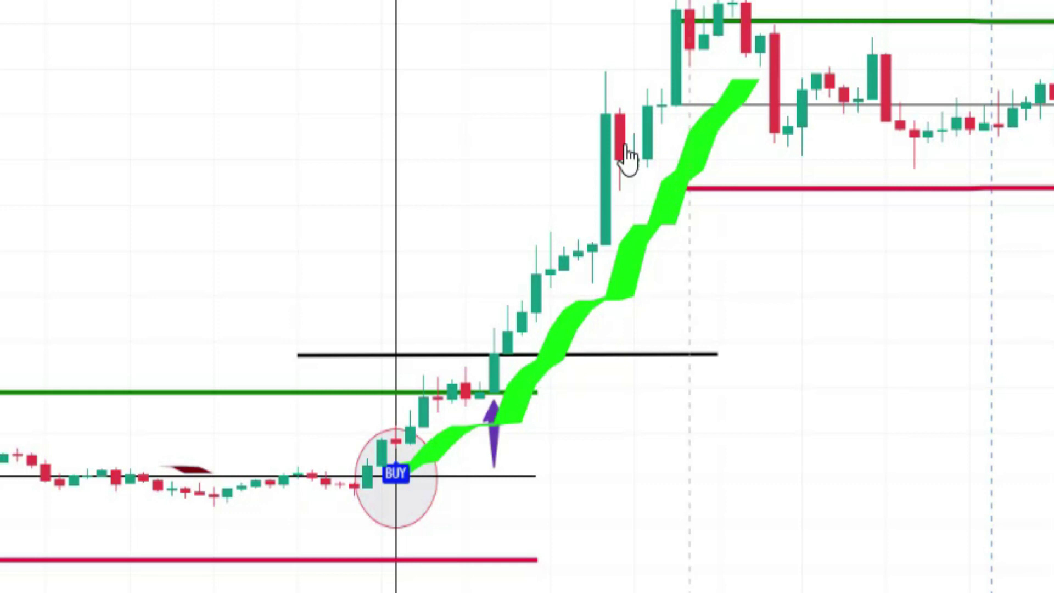
- Place a long position at the entry line with a higher target and shorter span
left_click(496, 355)
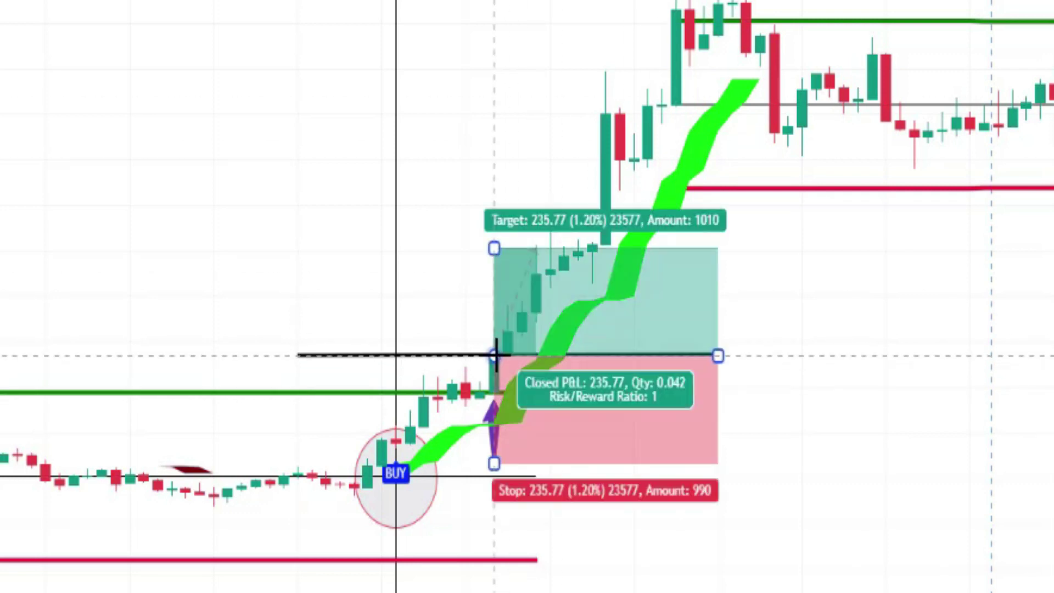
left_click_drag(501, 217, 503, 2)
left_click_drag(719, 358, 678, 351)
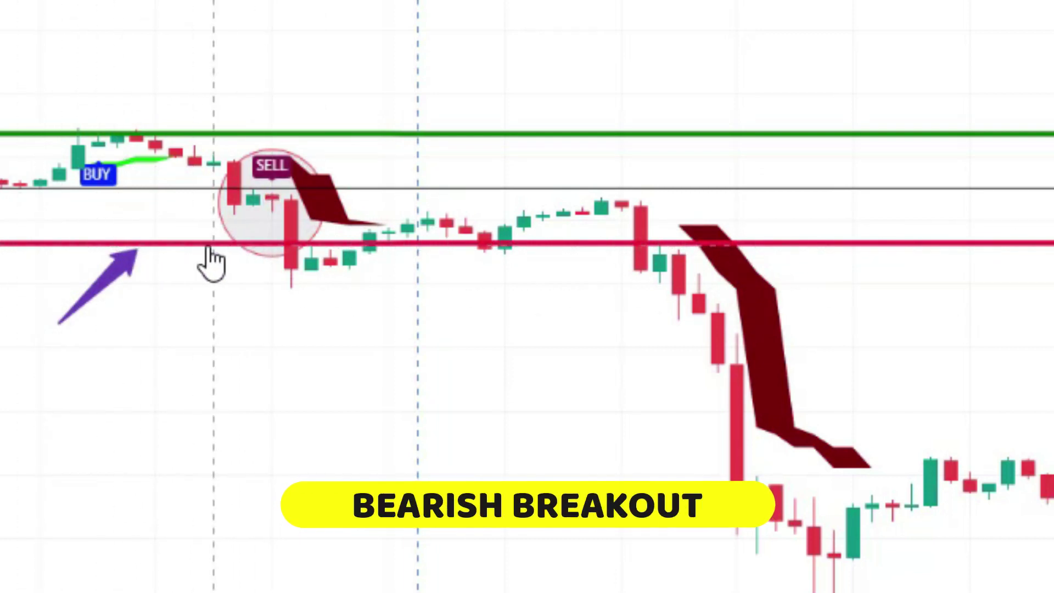
- Mark the trigger candle with an up arrow and draw an entry line at its low
left_click(290, 420)
left_click(336, 316)
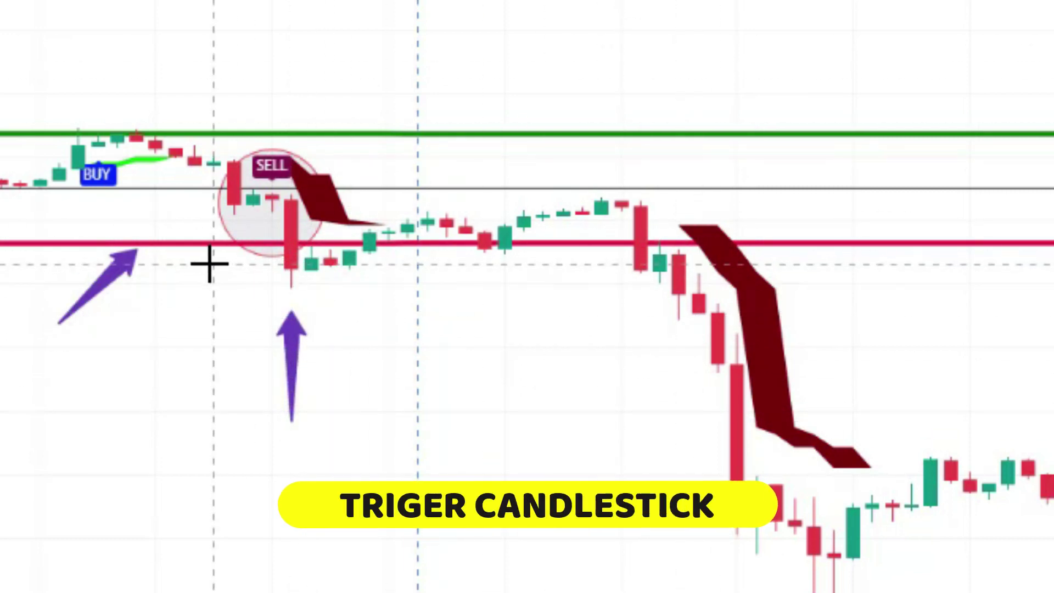
left_click(195, 271)
left_click(505, 271)
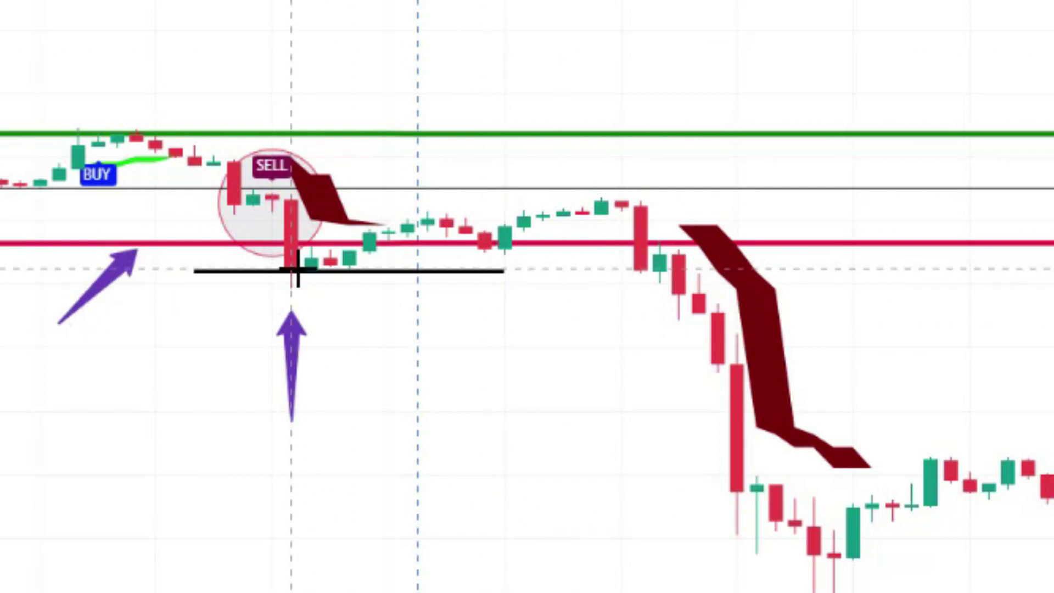
- Place a short position at the entry line, target pulled down to the drop, widened to 2.35 risk/reward
left_click(291, 272)
left_click_drag(291, 369, 291, 503)
left_click_drag(583, 273, 757, 273)
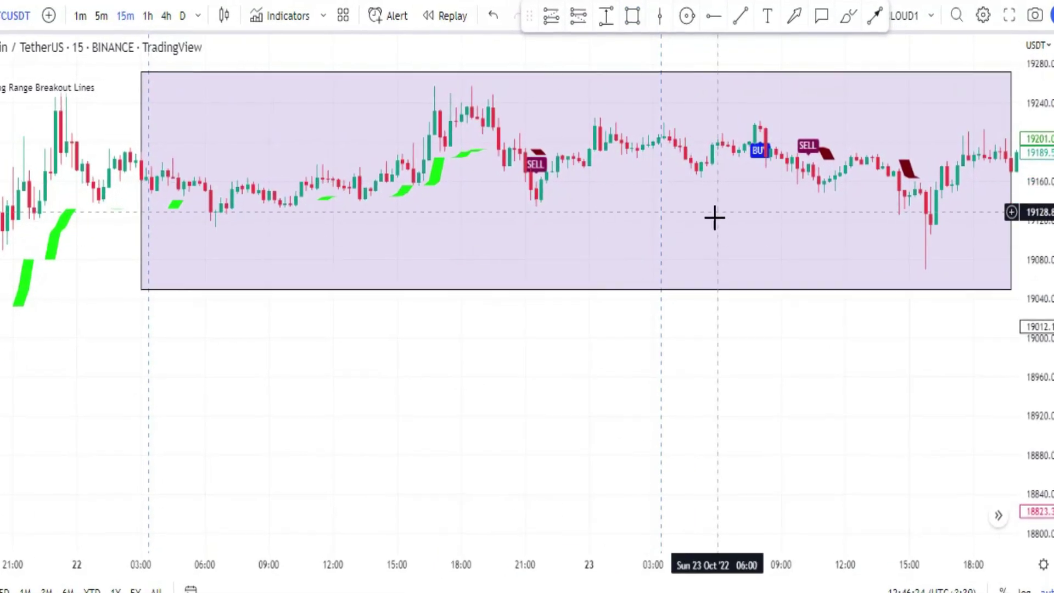
- Label the shaded range 'RANGE MARKET' and mark the first SELL signal with a purple down arrow and X
left_click(445, 261)
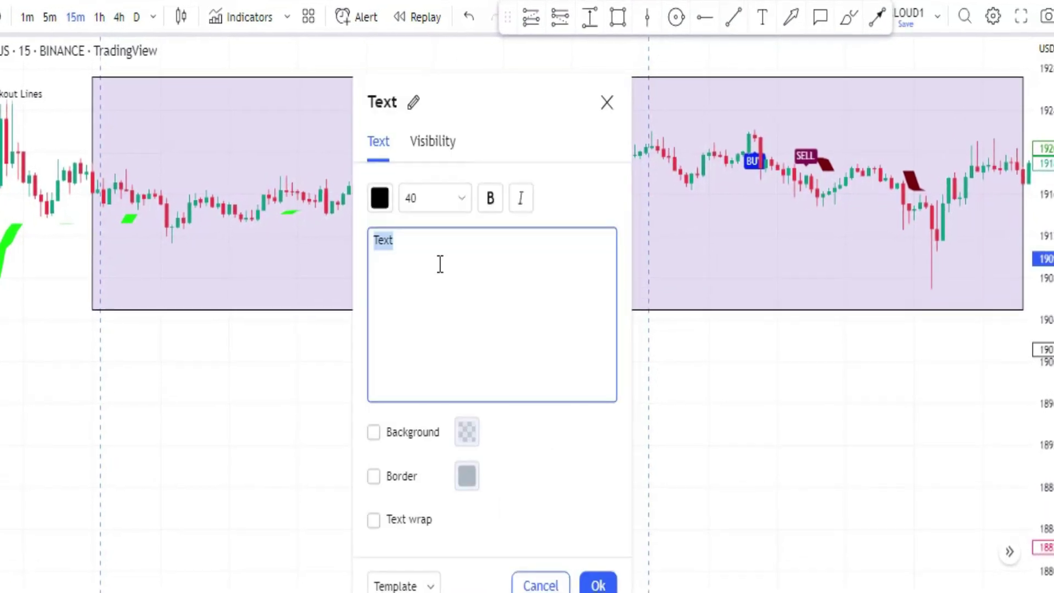
type("RANGE MARKET")
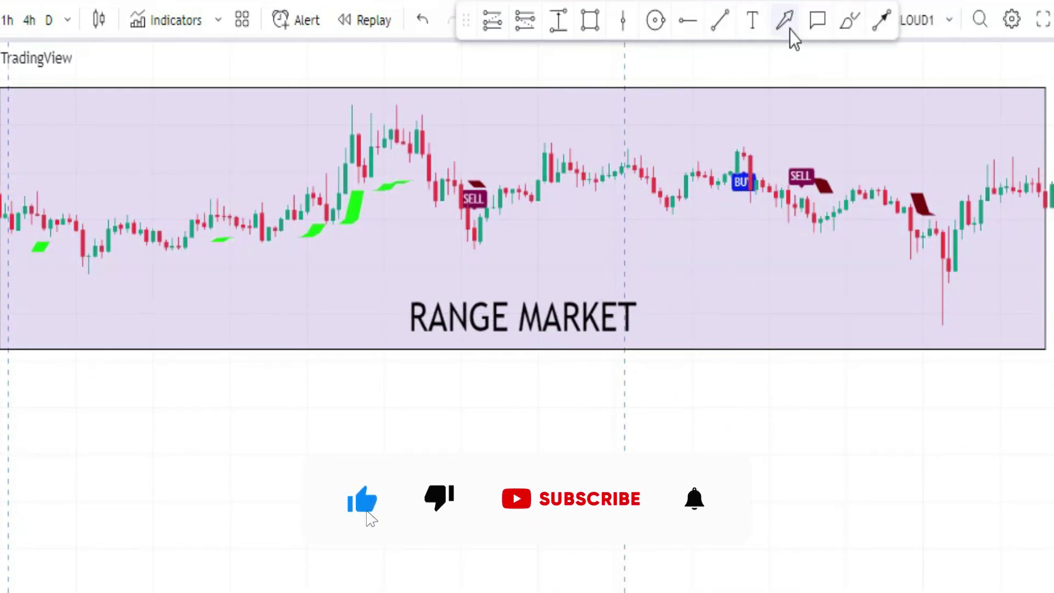
left_click(480, 139)
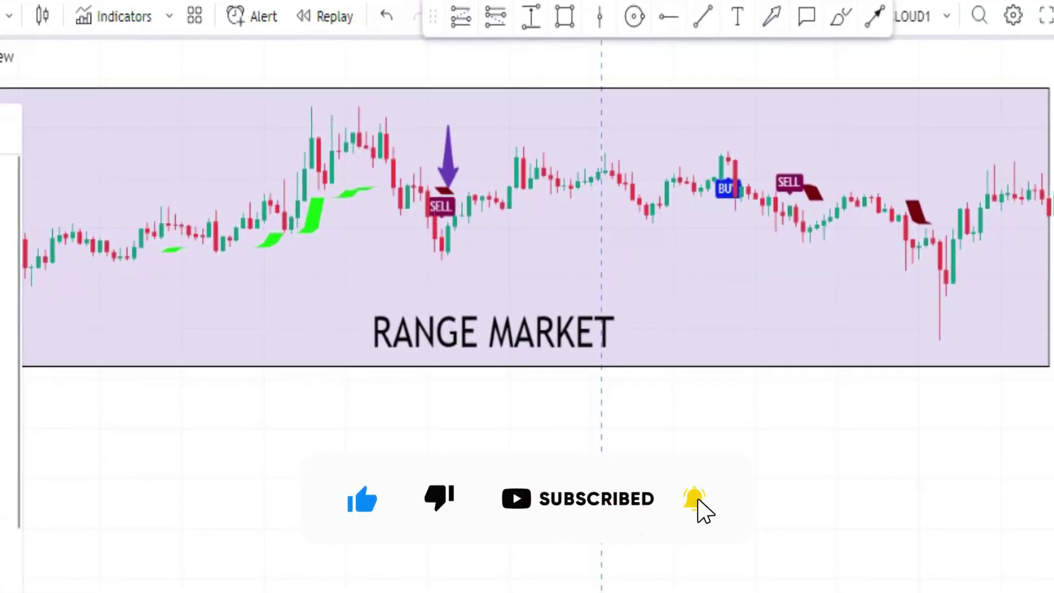
left_click(448, 102)
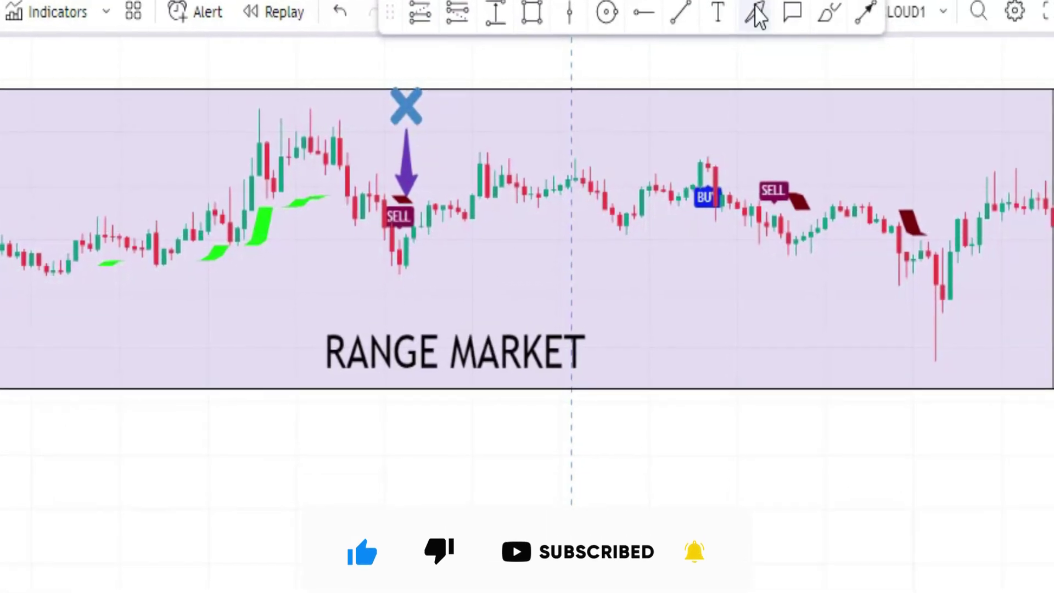
- Mark the BUY signal with an up-arrow and X, and the second SELL with a down-arrow and X
left_click(756, 13)
left_click(699, 290)
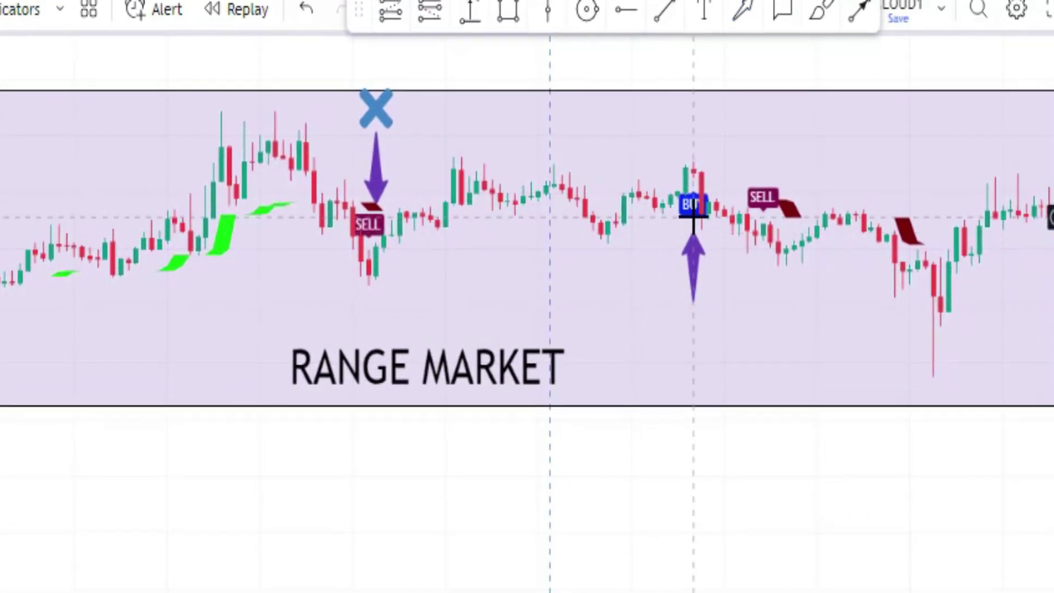
left_click(688, 333)
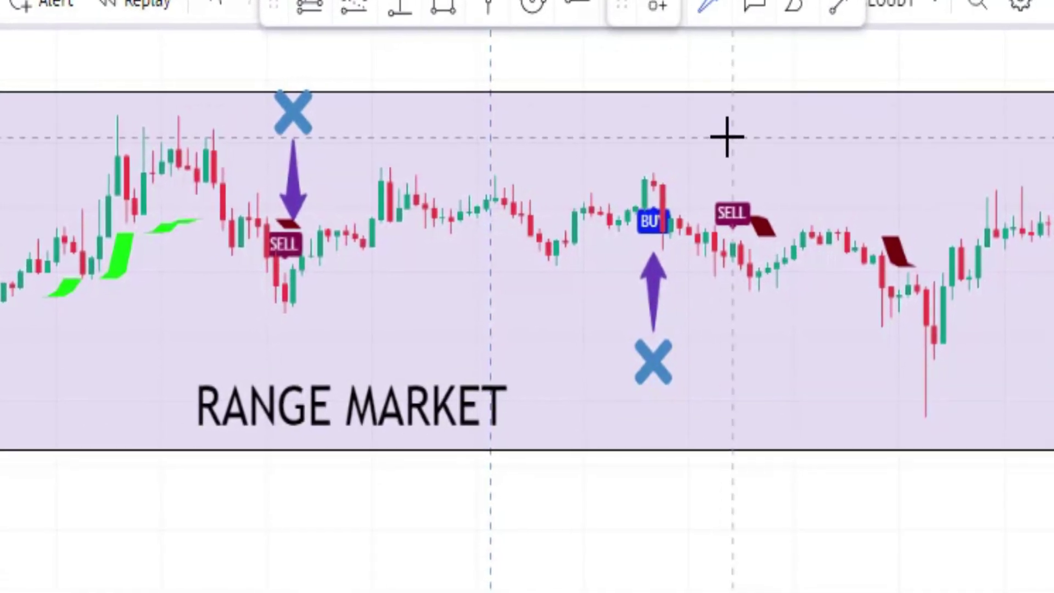
left_click(728, 184)
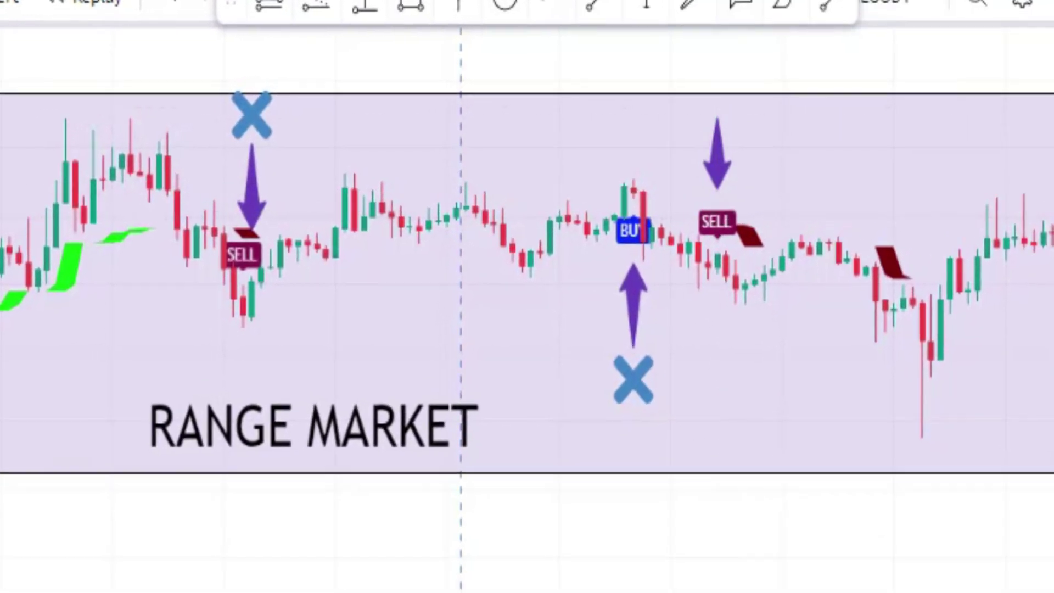
left_click(715, 92)
left_click(466, 463)
left_click(608, 400)
left_click(547, 483)
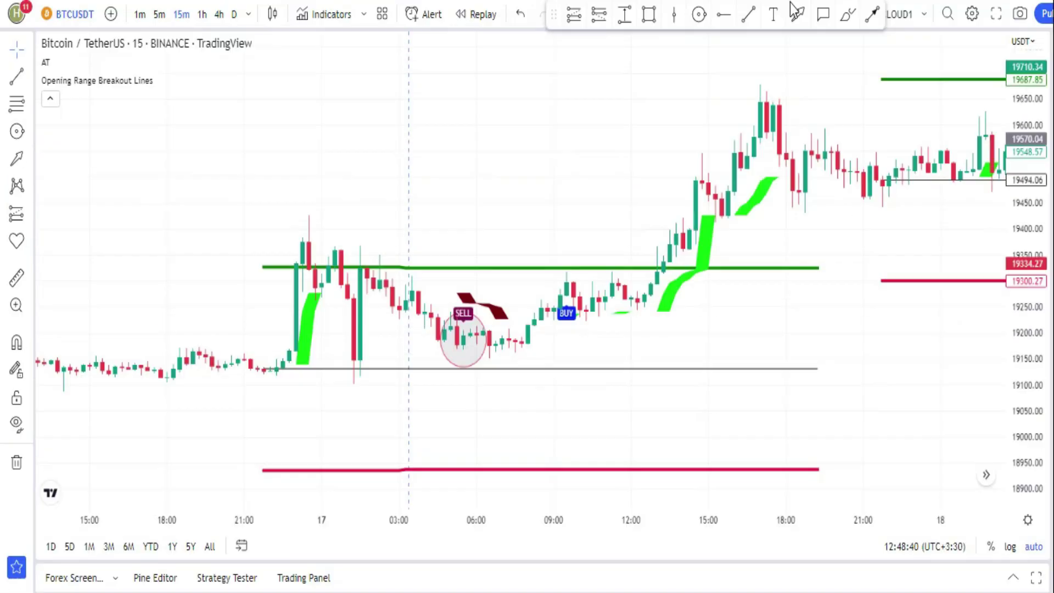
- Draw down-arrows at the SELL candle and red line, an X above SELL, and an up-arrow under the breakout candle
left_click_drag(464, 247, 463, 300)
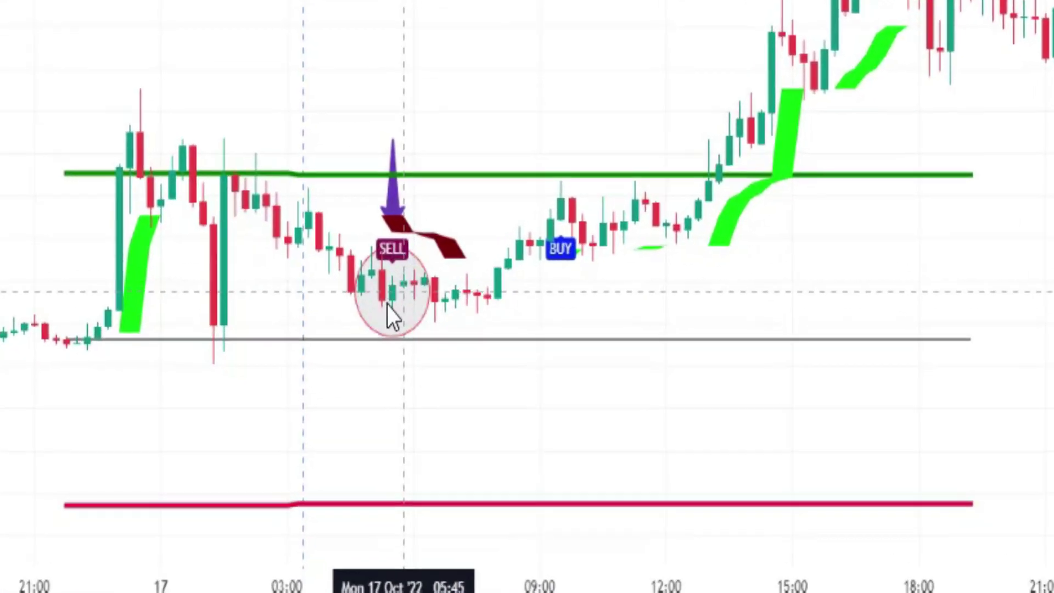
mouse_move(391, 422)
left_mouse_down()
mouse_move(372, 476)
mouse_move(397, 505)
left_mouse_up()
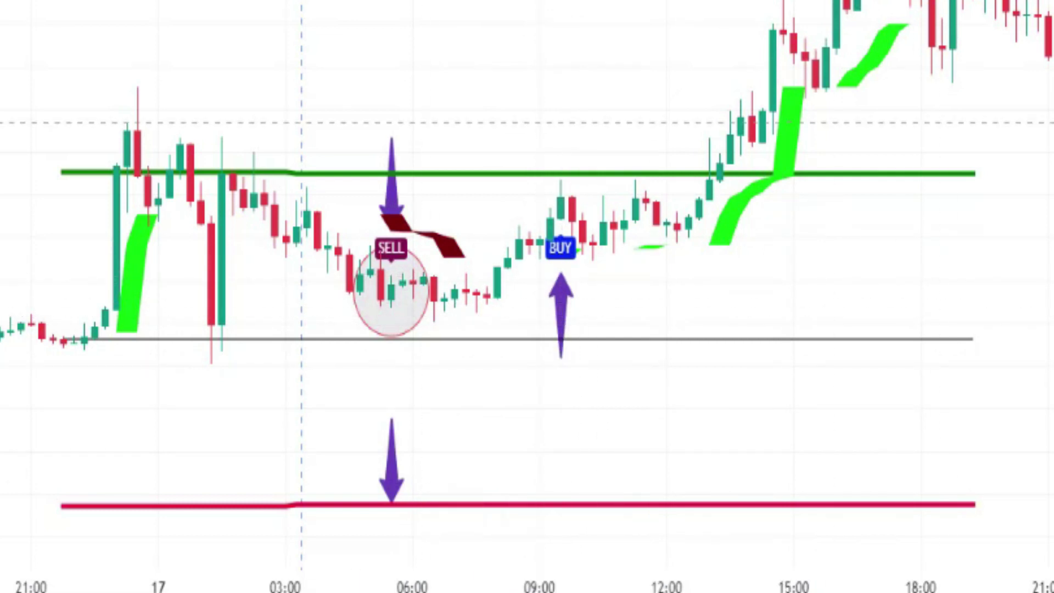
left_click(391, 116)
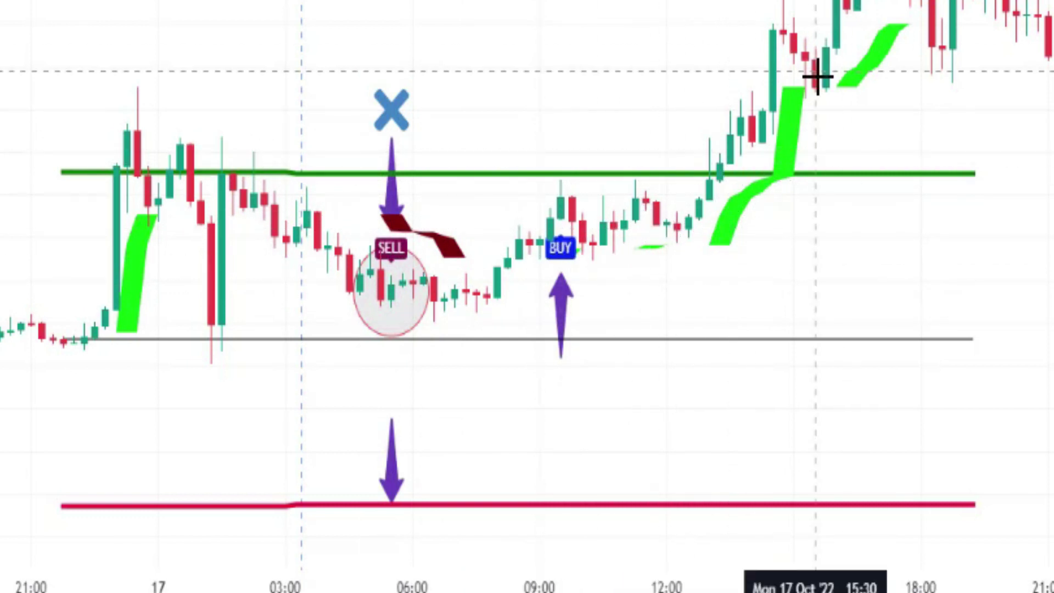
mouse_move(730, 329)
left_mouse_down()
mouse_move(732, 207)
mouse_move(737, 222)
left_mouse_up()
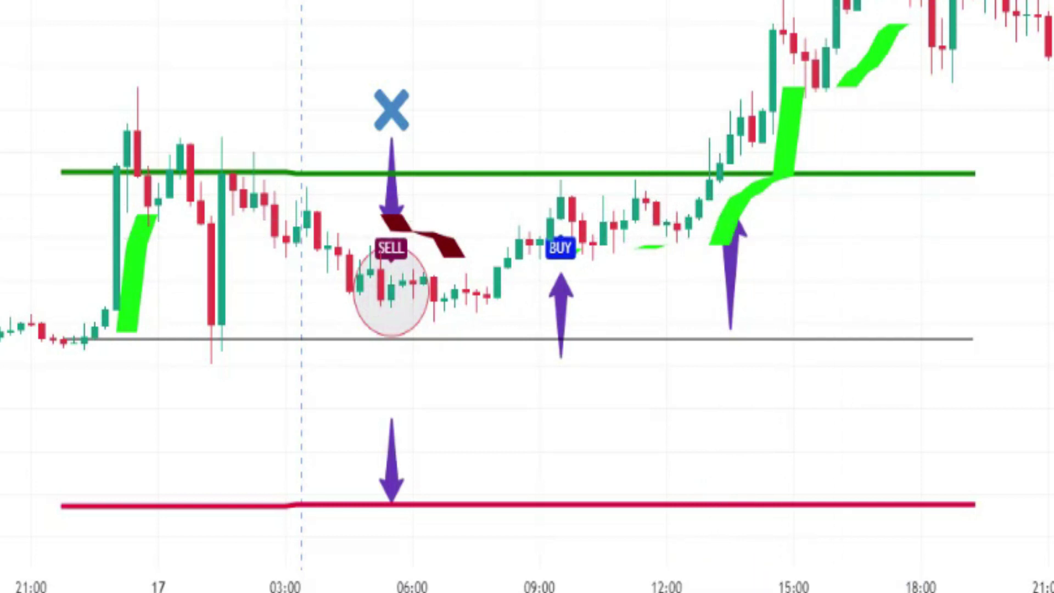
- Add a long position at the 17 Oct breakout candle with raised target and narrower span (2.13 risk/reward)
left_click(730, 137)
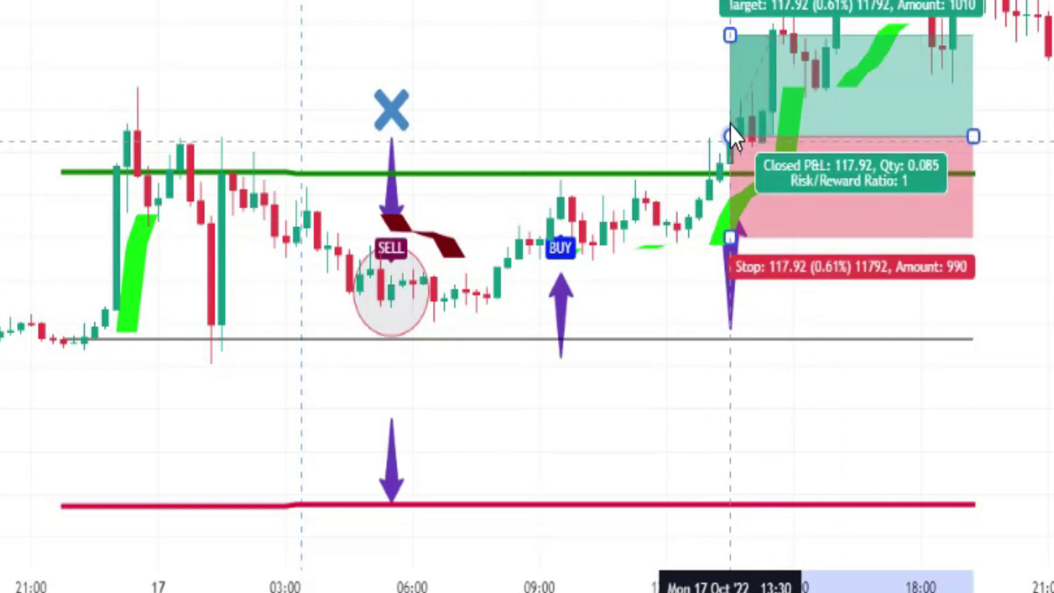
left_click_drag(985, 134, 914, 128)
left_click_drag(774, 249, 749, 249)
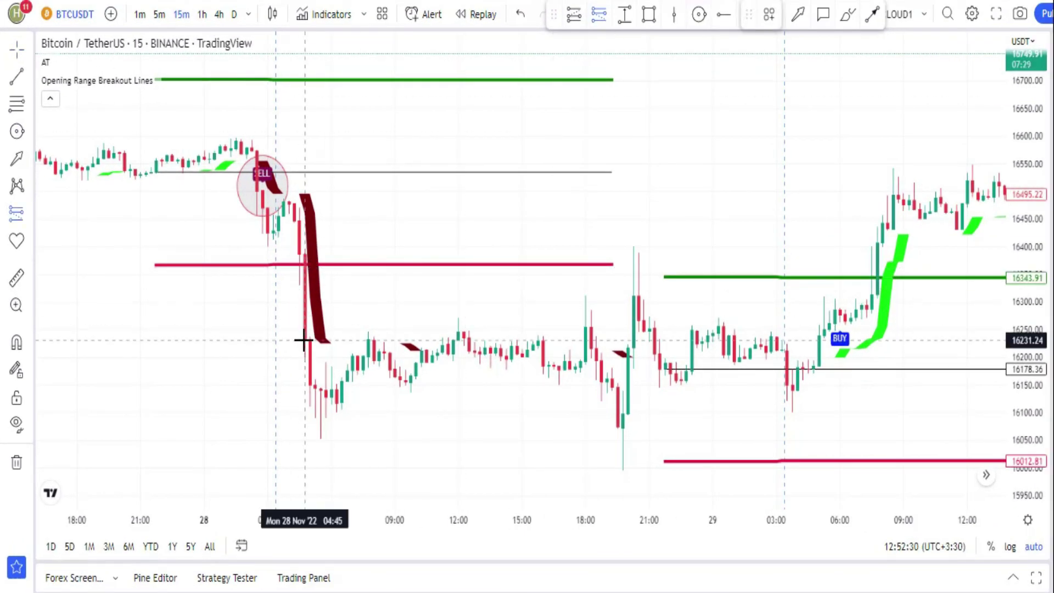
- Draw a short position from the breakdown candle, circle the BUY label and add a long position at its breakout
mouse_move(303, 341)
left_mouse_down()
mouse_move(305, 436)
mouse_move(623, 454)
left_mouse_up()
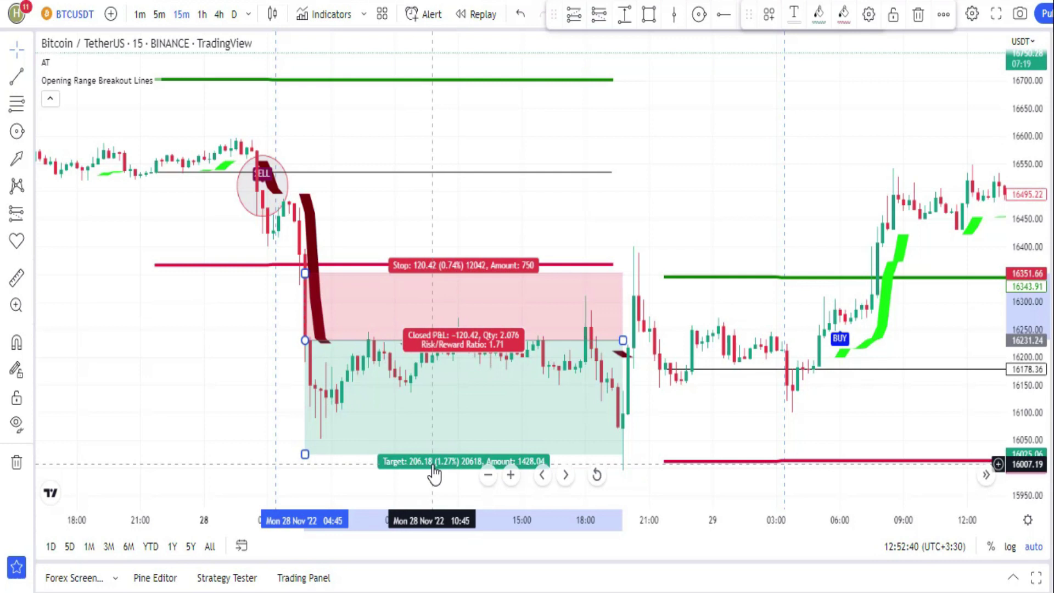
left_click_drag(767, 233, 516, 287)
left_click_drag(566, 331, 565, 313)
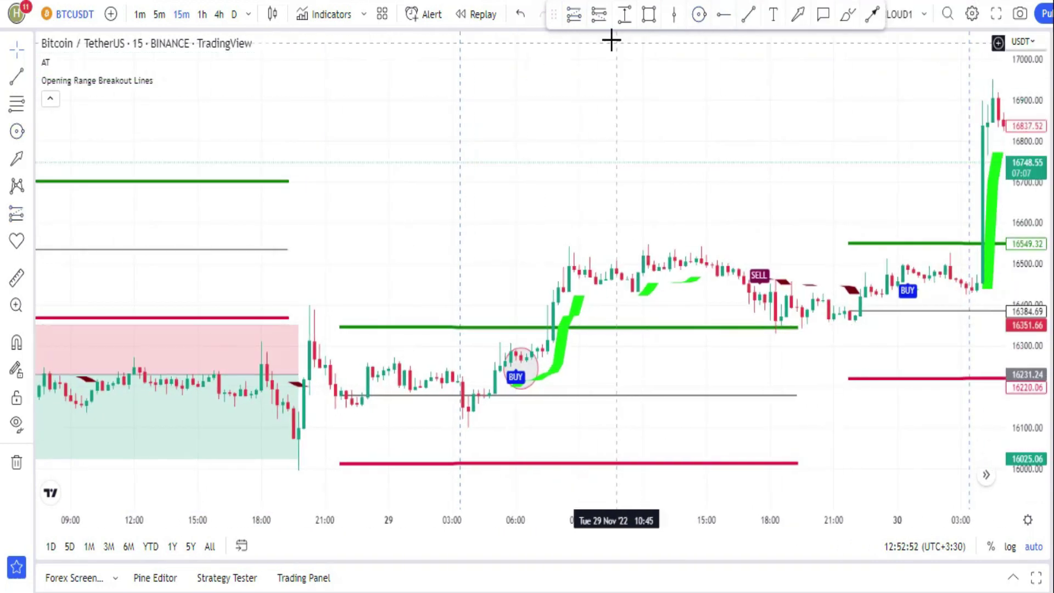
left_click(553, 303)
left_click_drag(556, 380, 554, 328)
left_click_drag(553, 225, 553, 245)
- Place an X icon above the later SELL label
left_click_drag(831, 219, 634, 219)
left_click(16, 241)
left_click(47, 151)
left_click(564, 289)
left_click_drag(649, 264, 533, 264)
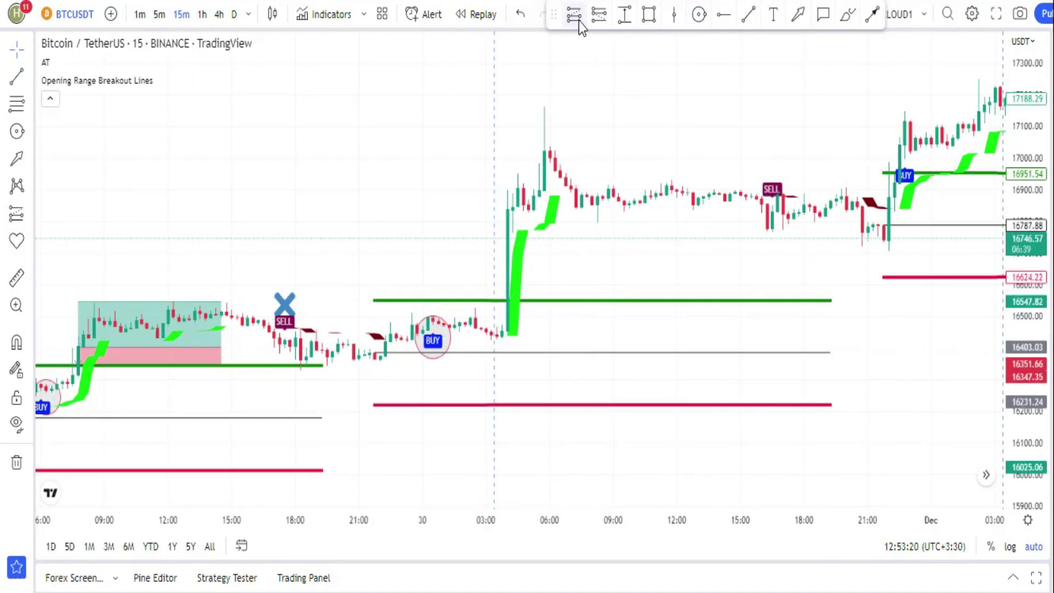
- Add a long position at the 30 Nov 04:15 candle stretched over later candles (1.42 risk/reward)
left_click(574, 15)
left_click(512, 208)
left_click_drag(445, 205, 329, 205)
left_click_drag(513, 208, 851, 189)
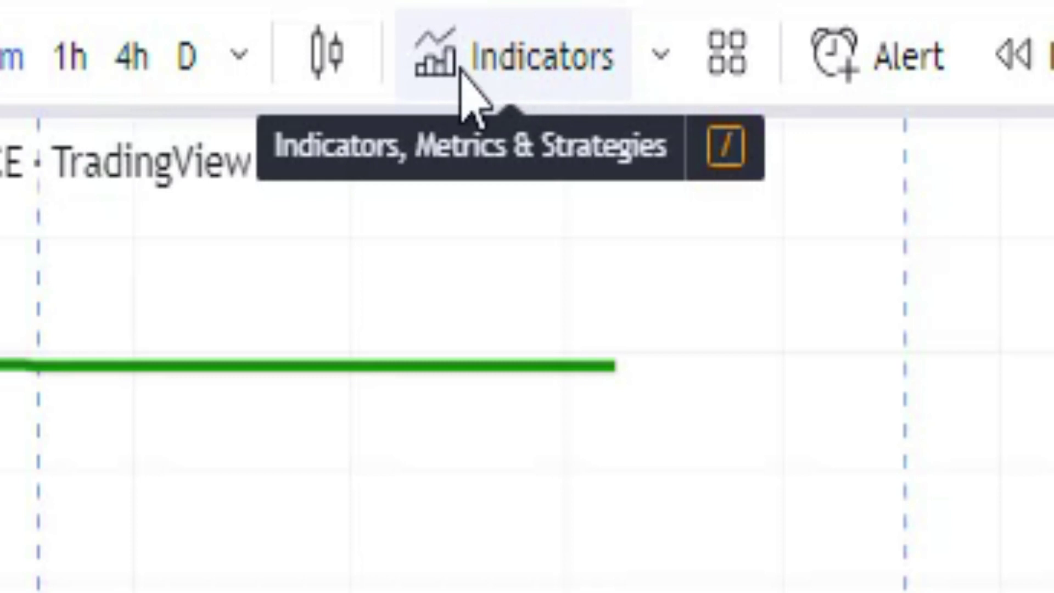
- Add Moving Average Exponential via an EMA search and set its Length to 100
left_click(460, 69)
type("E")
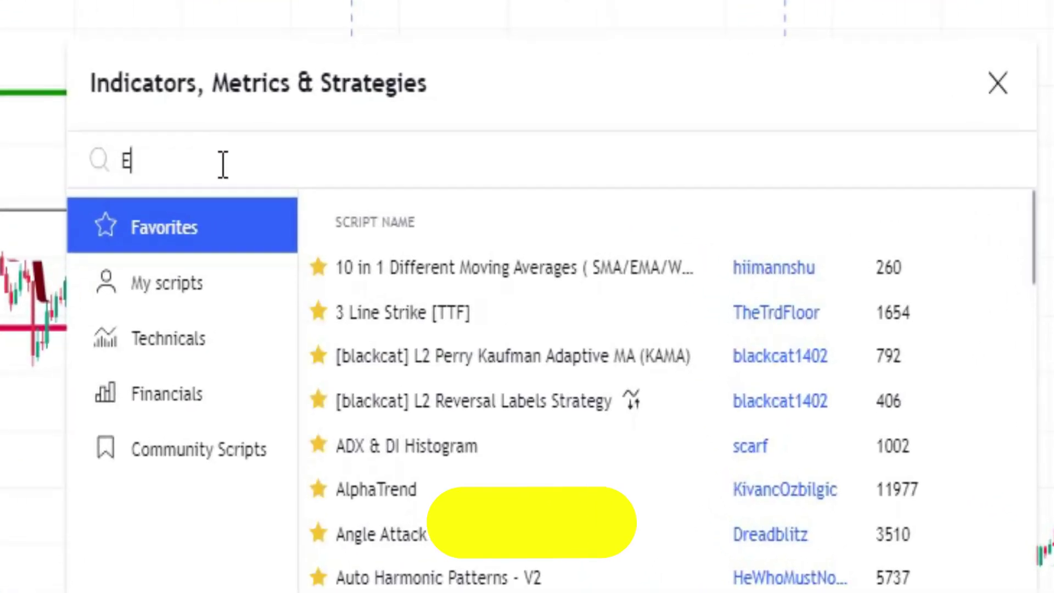
type("MA")
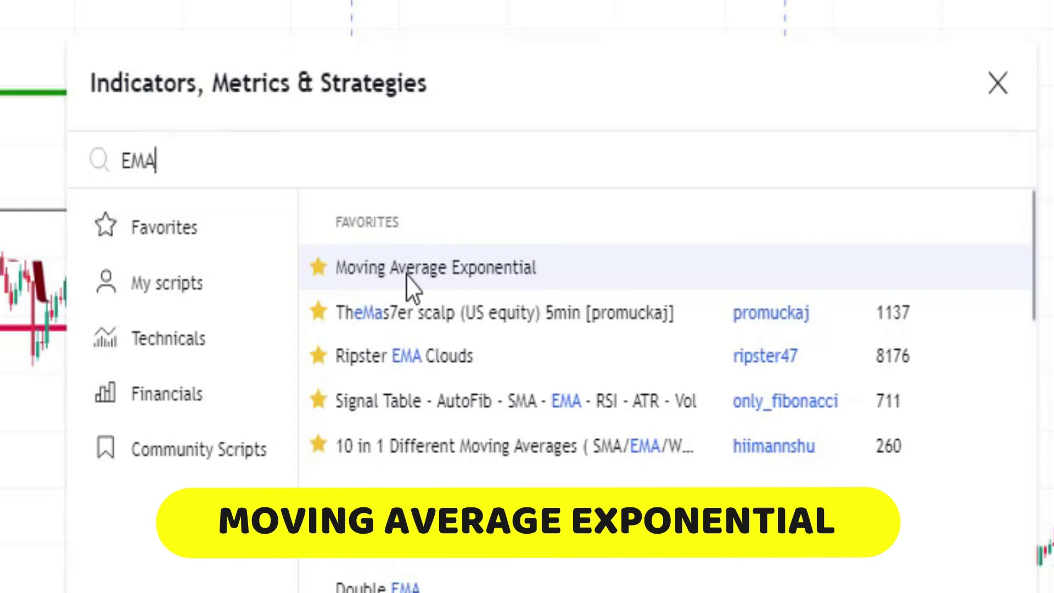
left_click(451, 275)
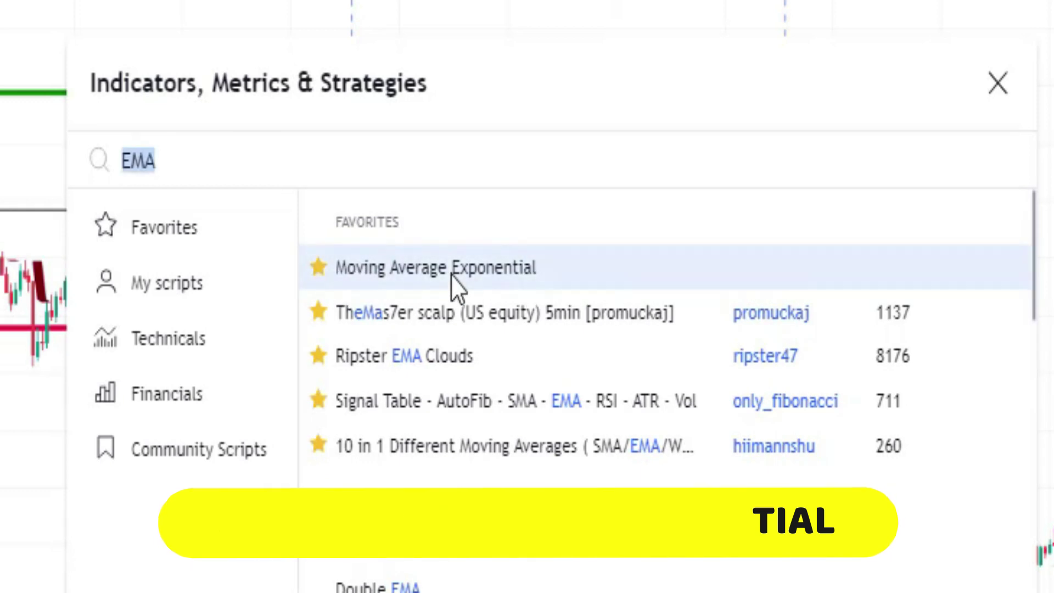
left_click(998, 83)
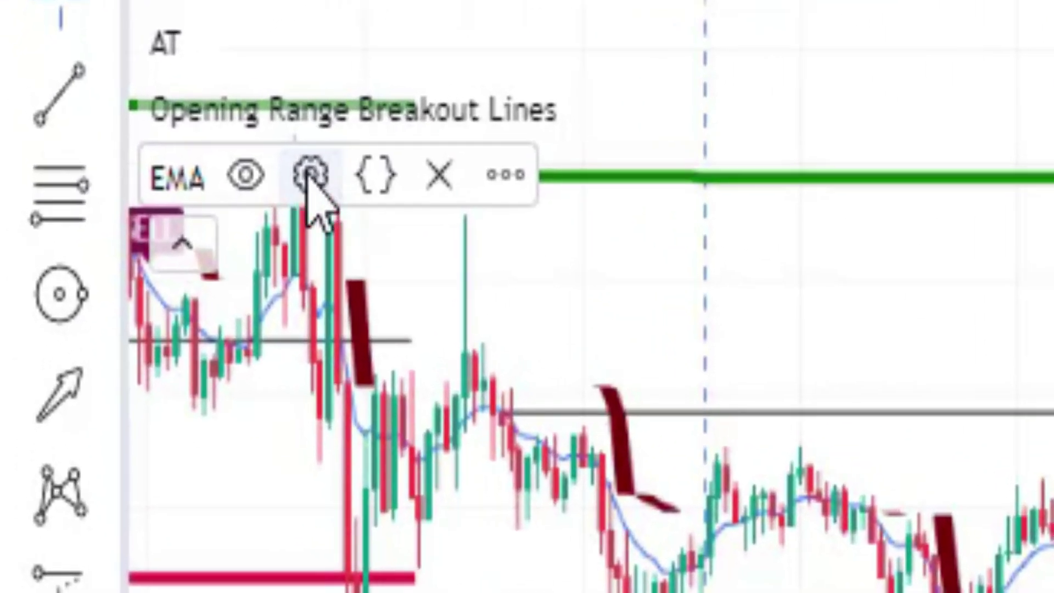
left_click(310, 176)
left_click(503, 266)
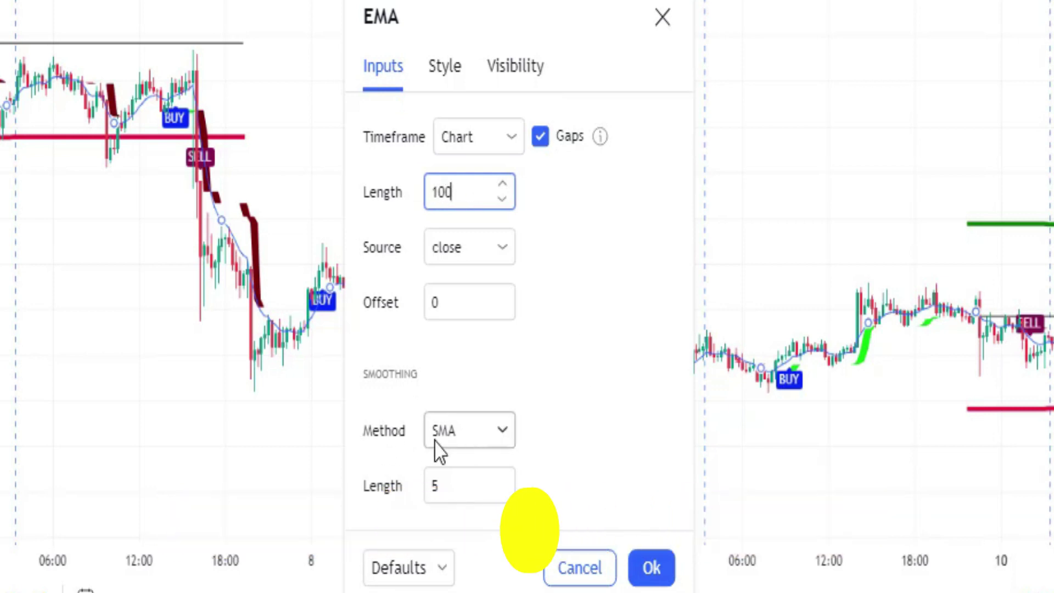
left_click(652, 574)
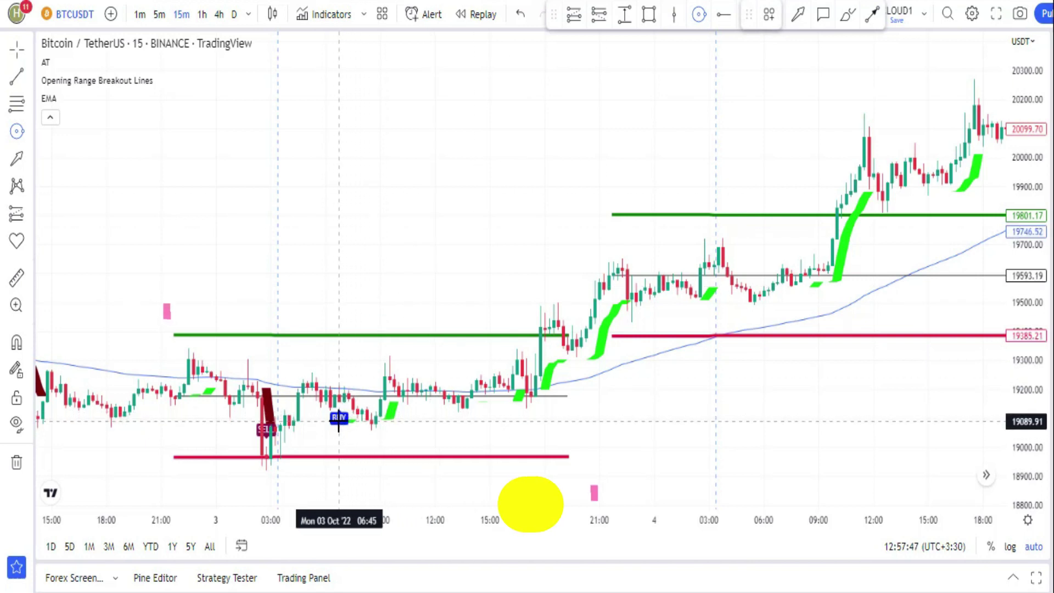
- Circle the BUY signal and add a long position, stop at the middle line, target at 1.51 risk/reward
left_click_drag(336, 418, 346, 387)
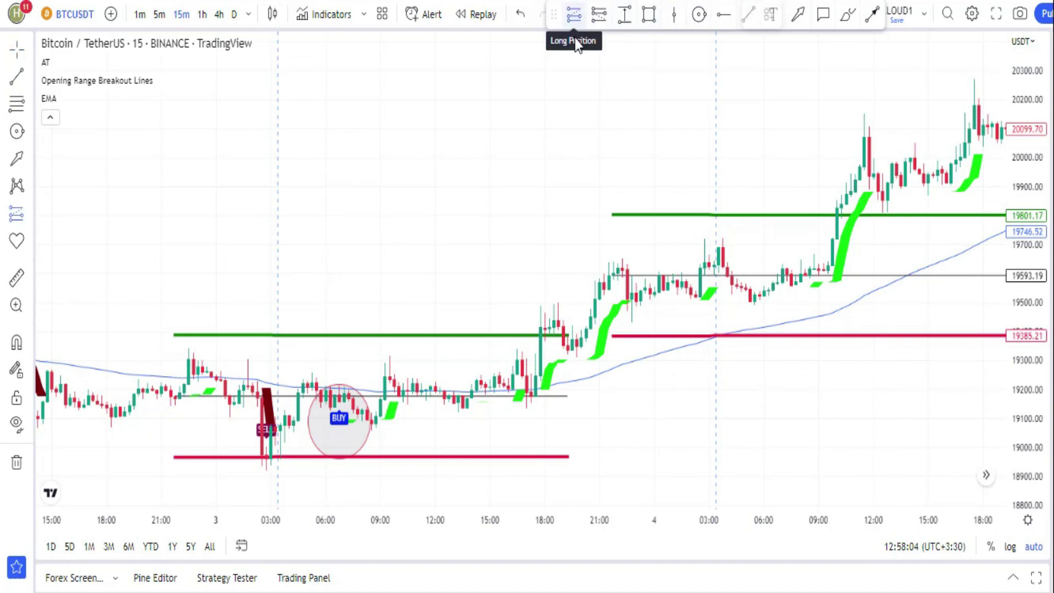
left_click(541, 326)
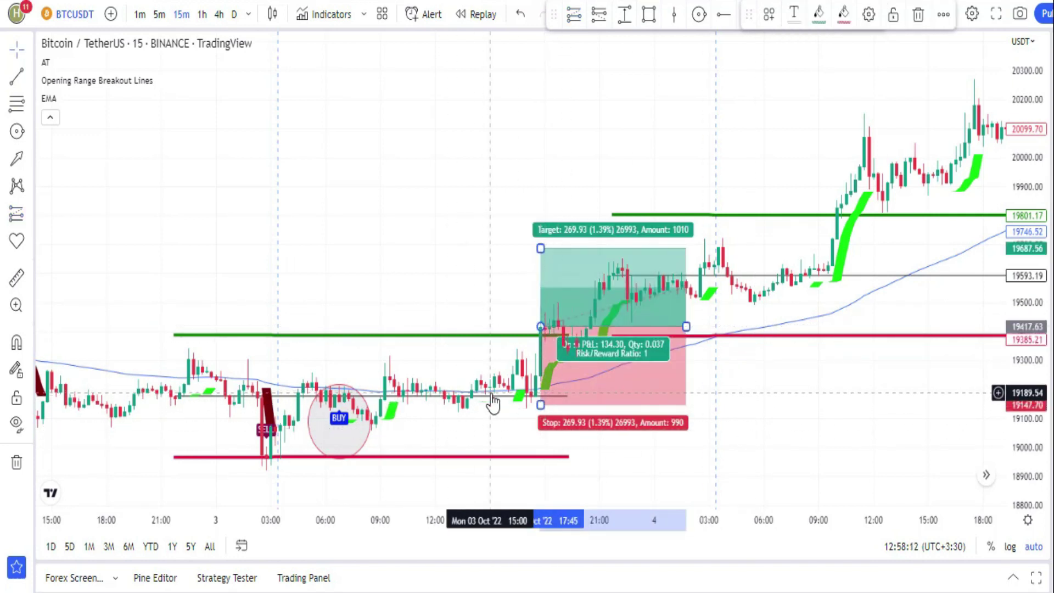
left_click_drag(541, 404, 541, 396)
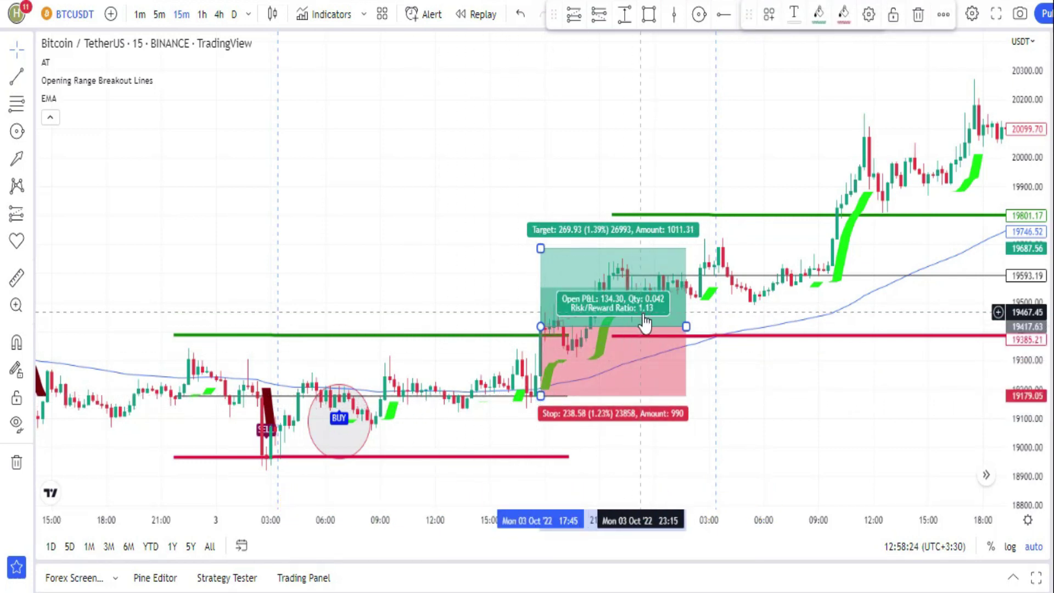
left_click_drag(544, 247, 543, 223)
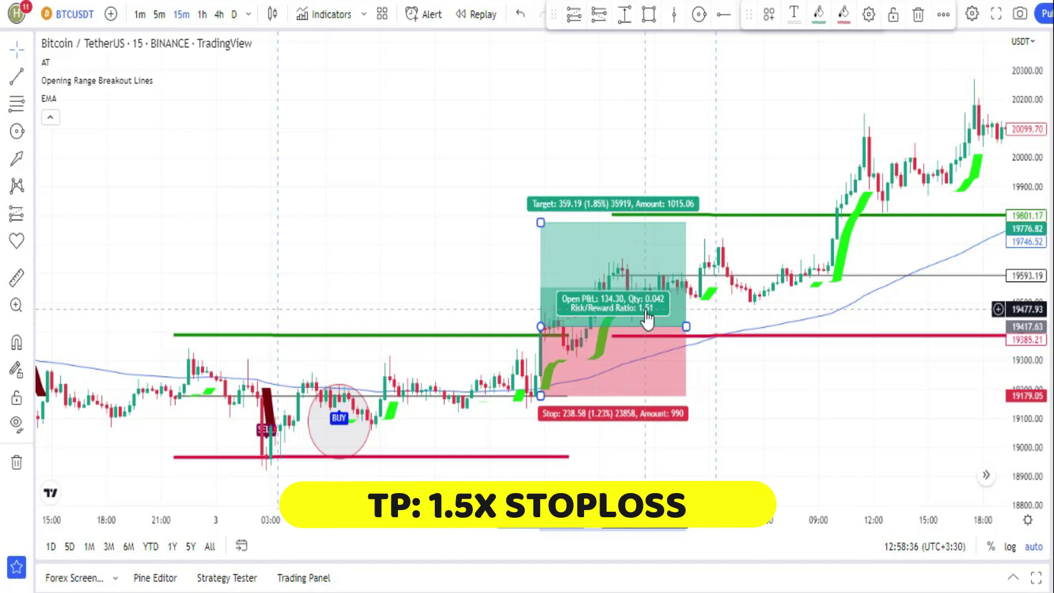
left_click_drag(684, 328, 841, 327)
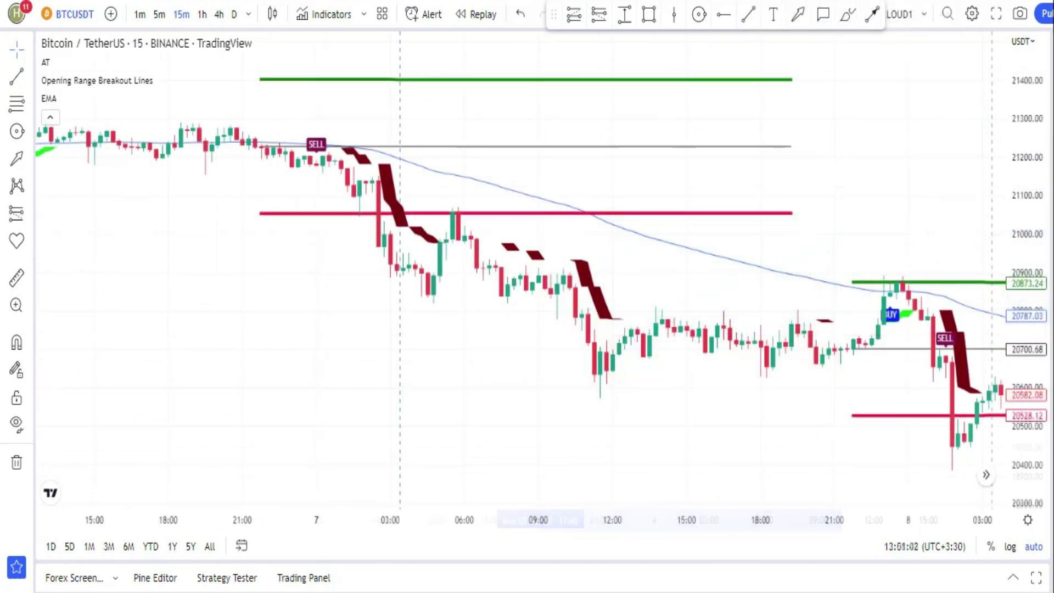
left_click(697, 16)
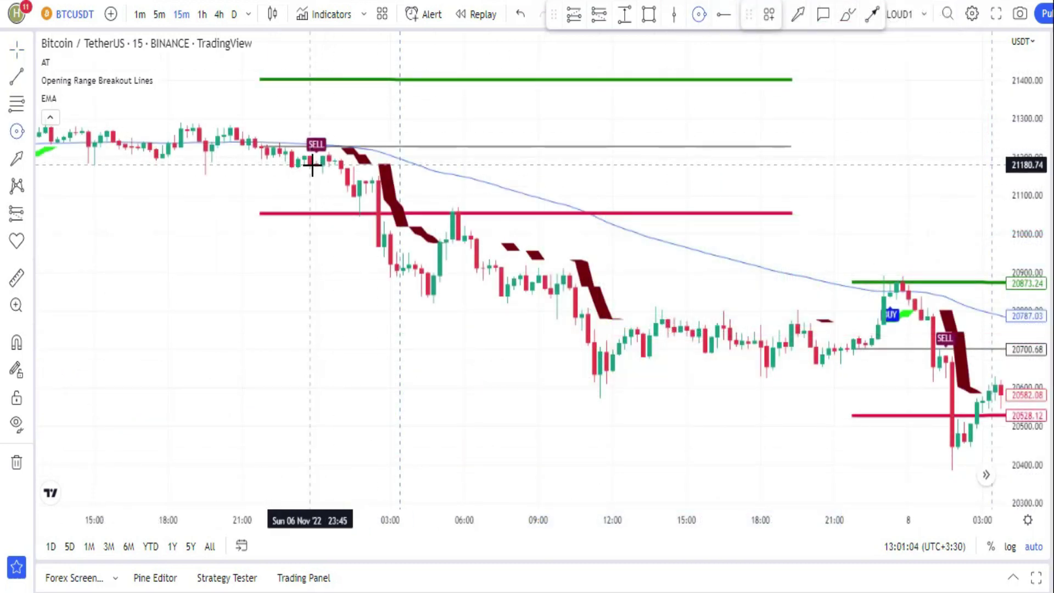
- Circle the 7 Nov SELL signal and add a short position, stop at the grey middle line, 1.5 risk/reward
left_click_drag(314, 163, 322, 134)
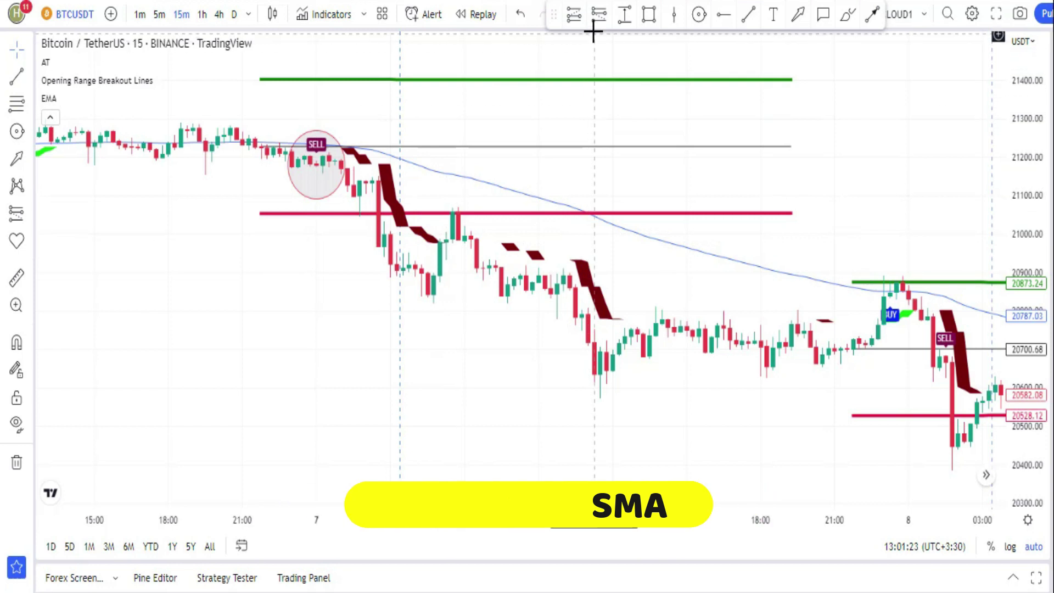
left_click(599, 15)
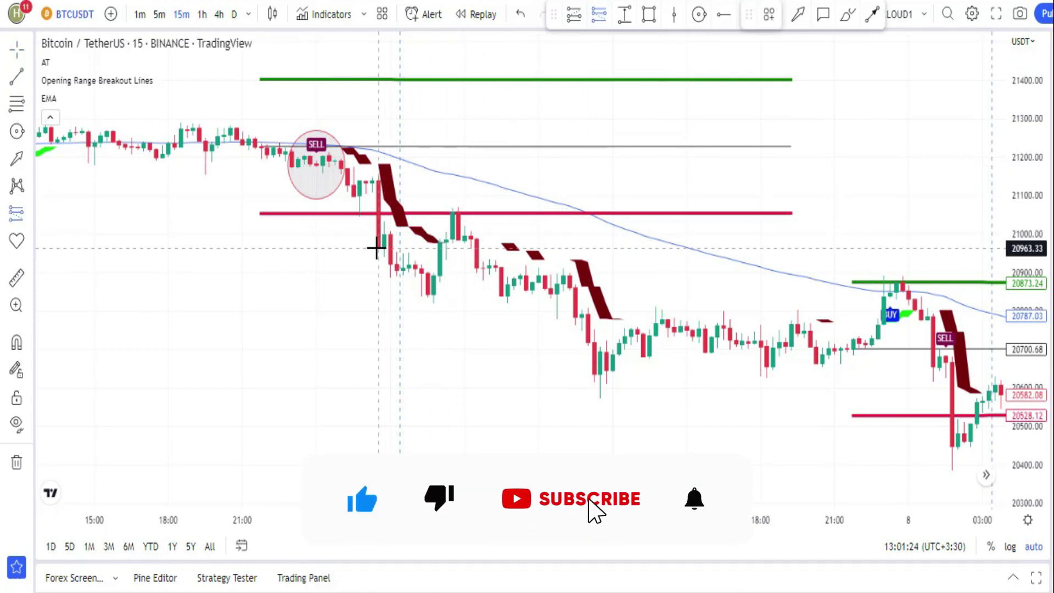
left_click(378, 248)
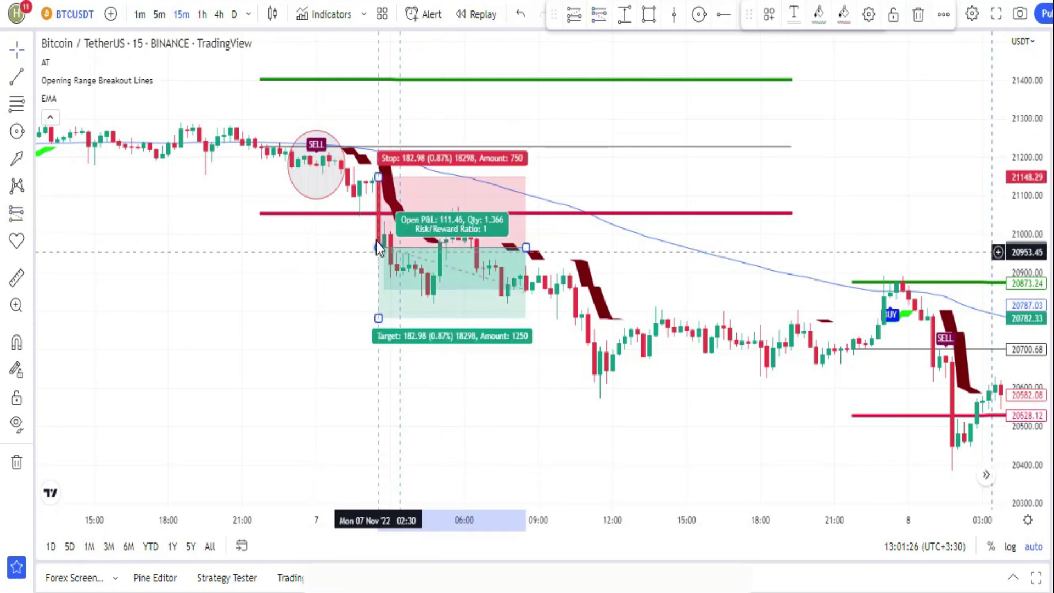
mouse_move(379, 176)
left_mouse_down()
mouse_move(378, 215)
mouse_move(378, 146)
left_mouse_up()
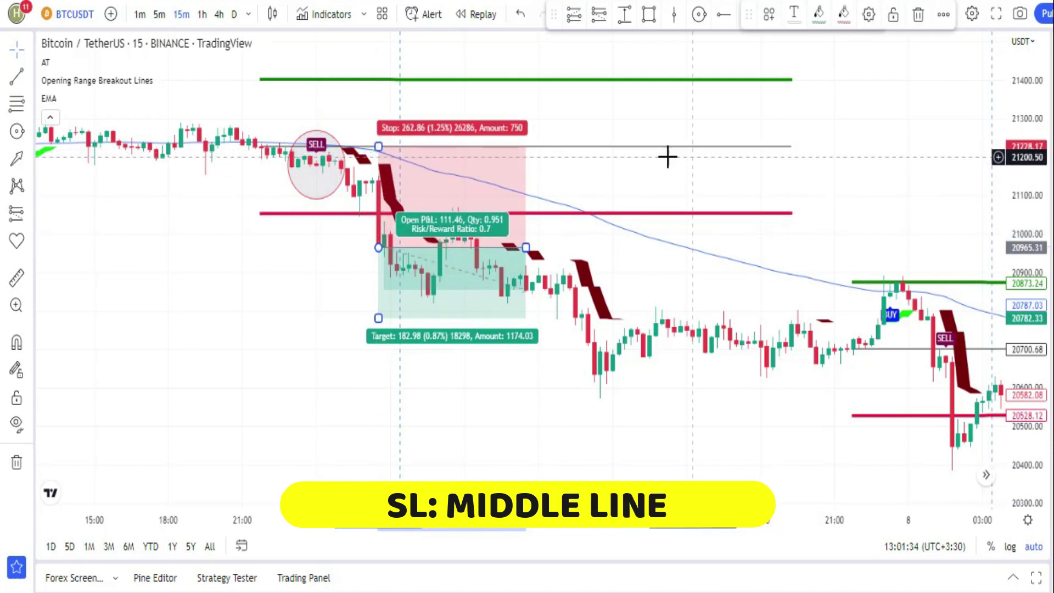
left_click_drag(379, 318, 383, 400)
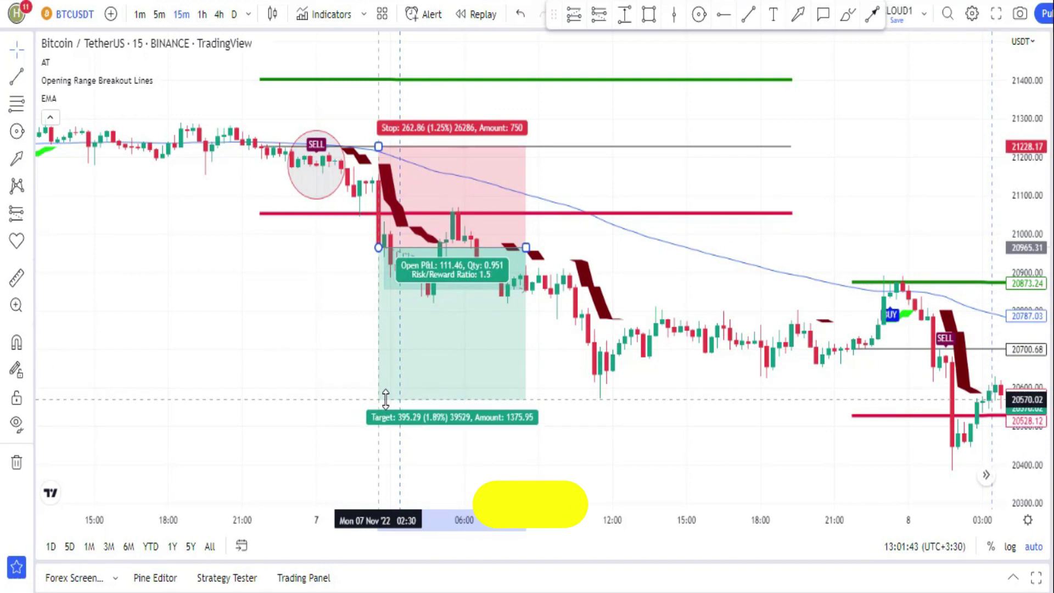